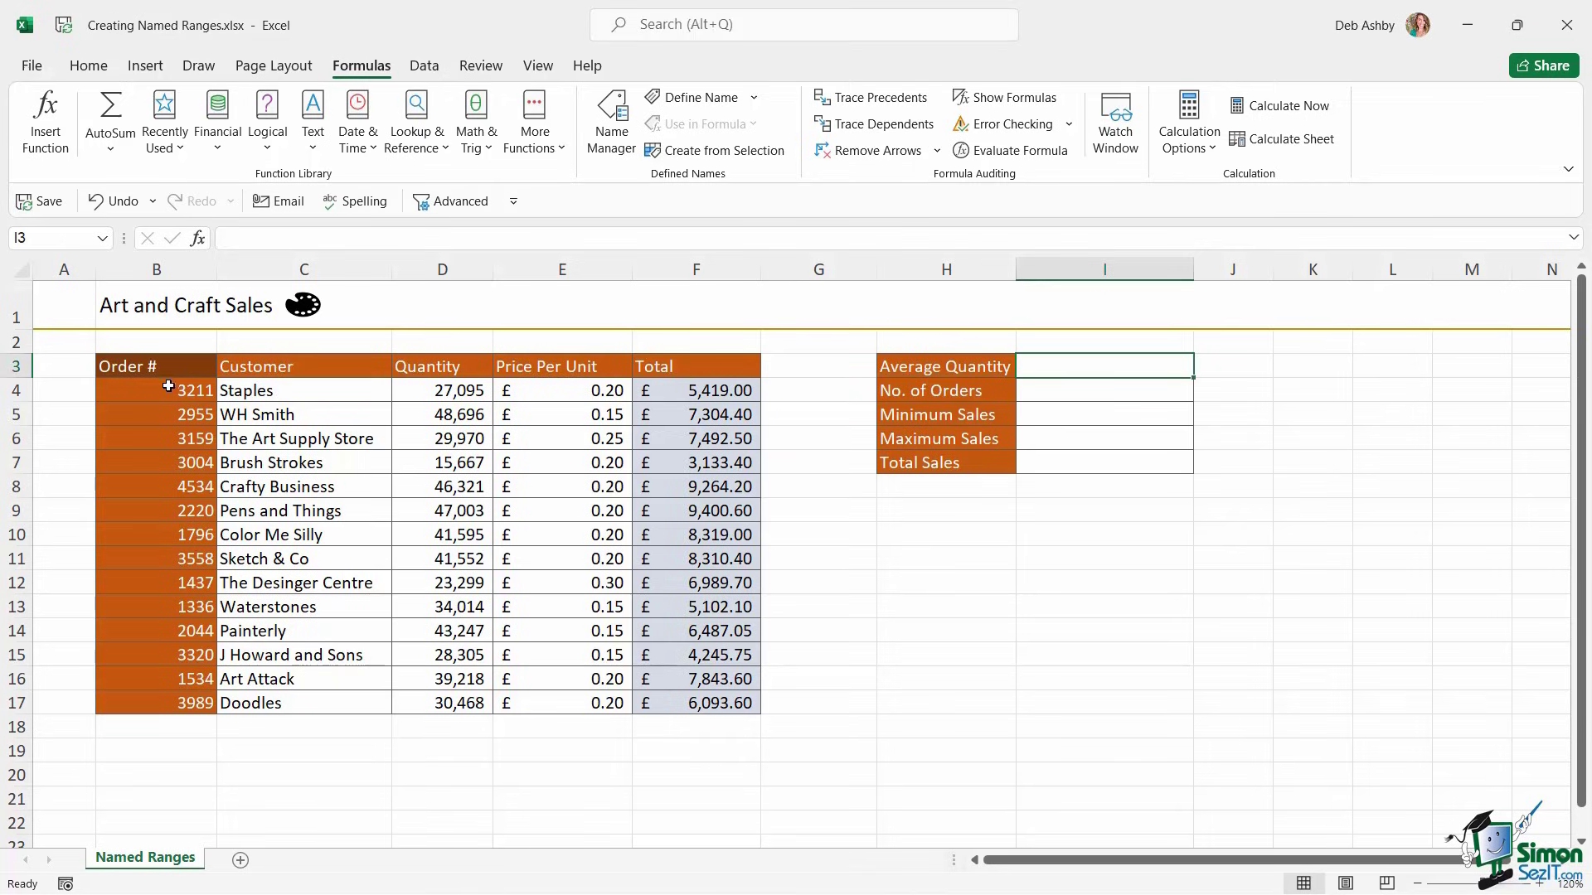
# Look over the table's columns and headers, from Order # through Total.
pyautogui.moveTo(168, 386); pyautogui.dragTo(150, 703)
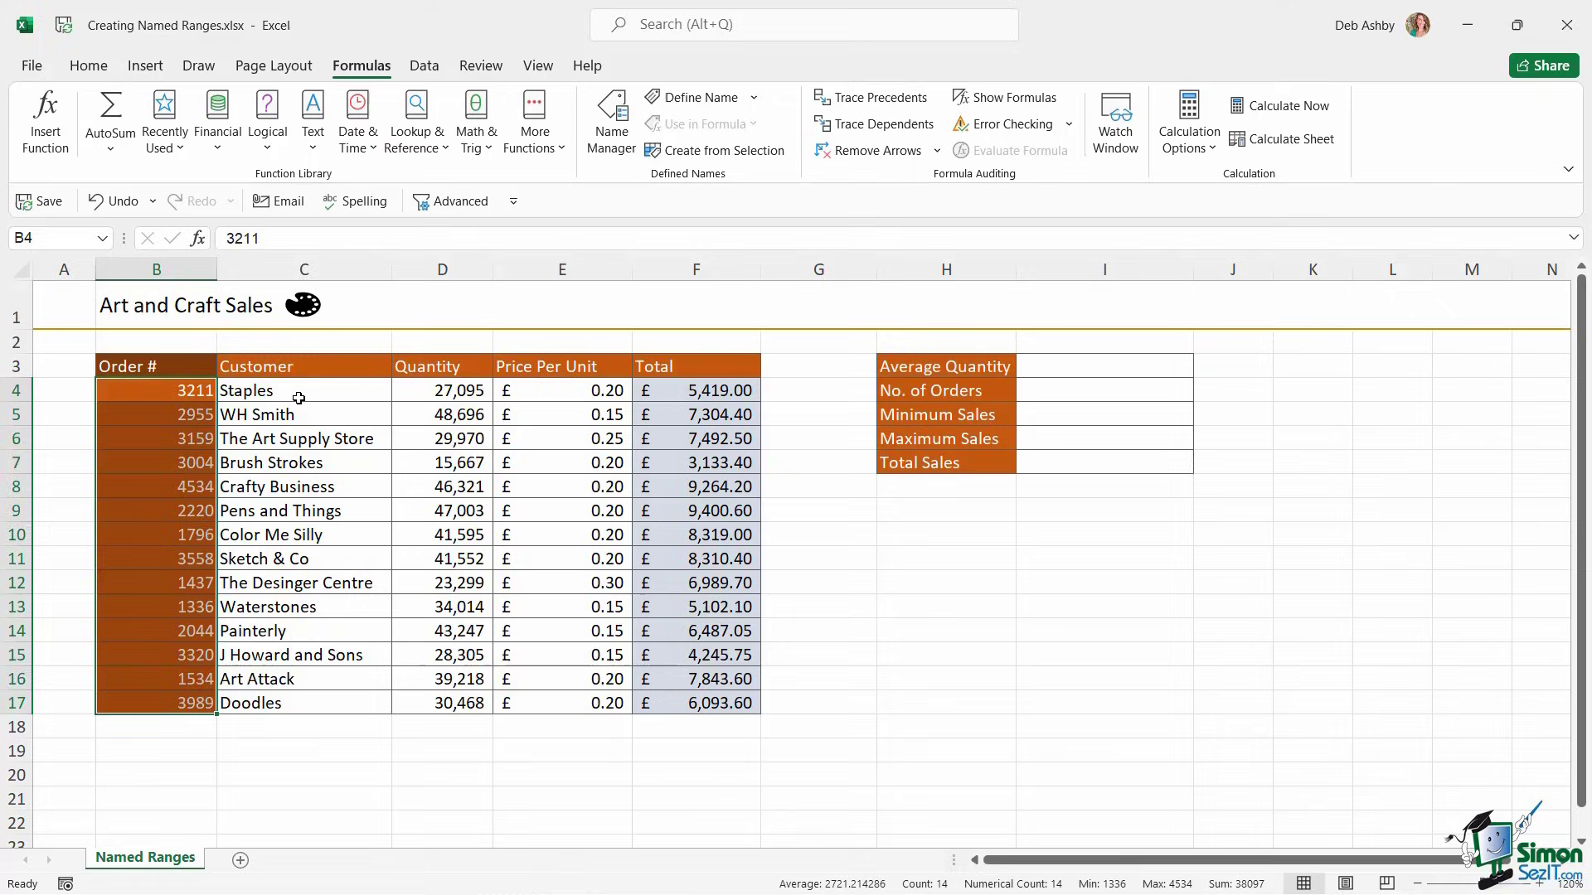
pyautogui.moveTo(299, 398); pyautogui.dragTo(331, 705)
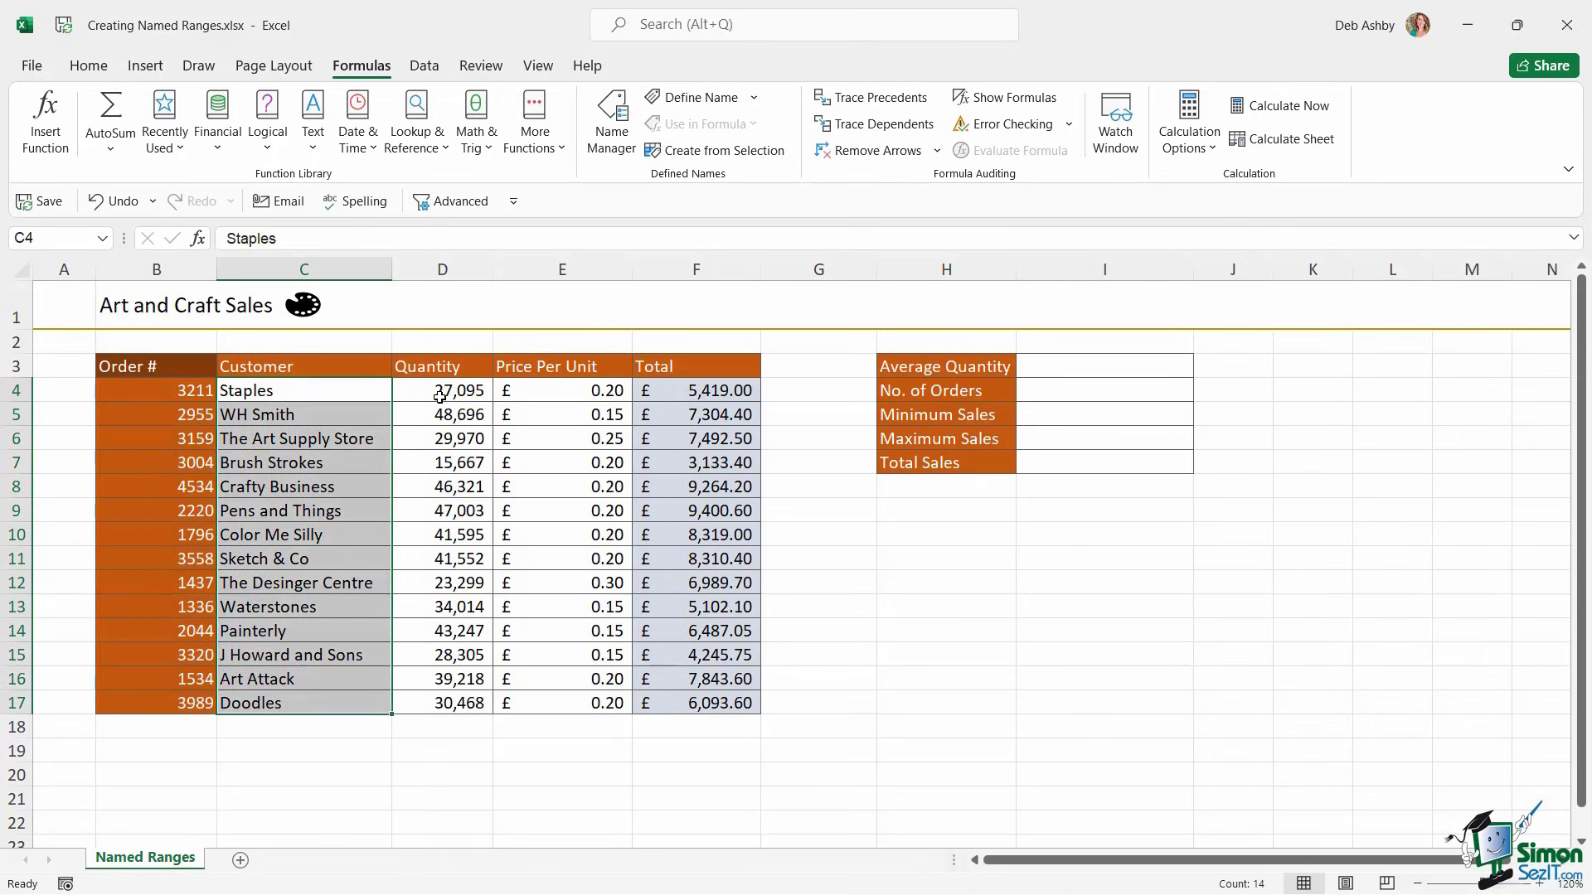
pyautogui.click(142, 391)
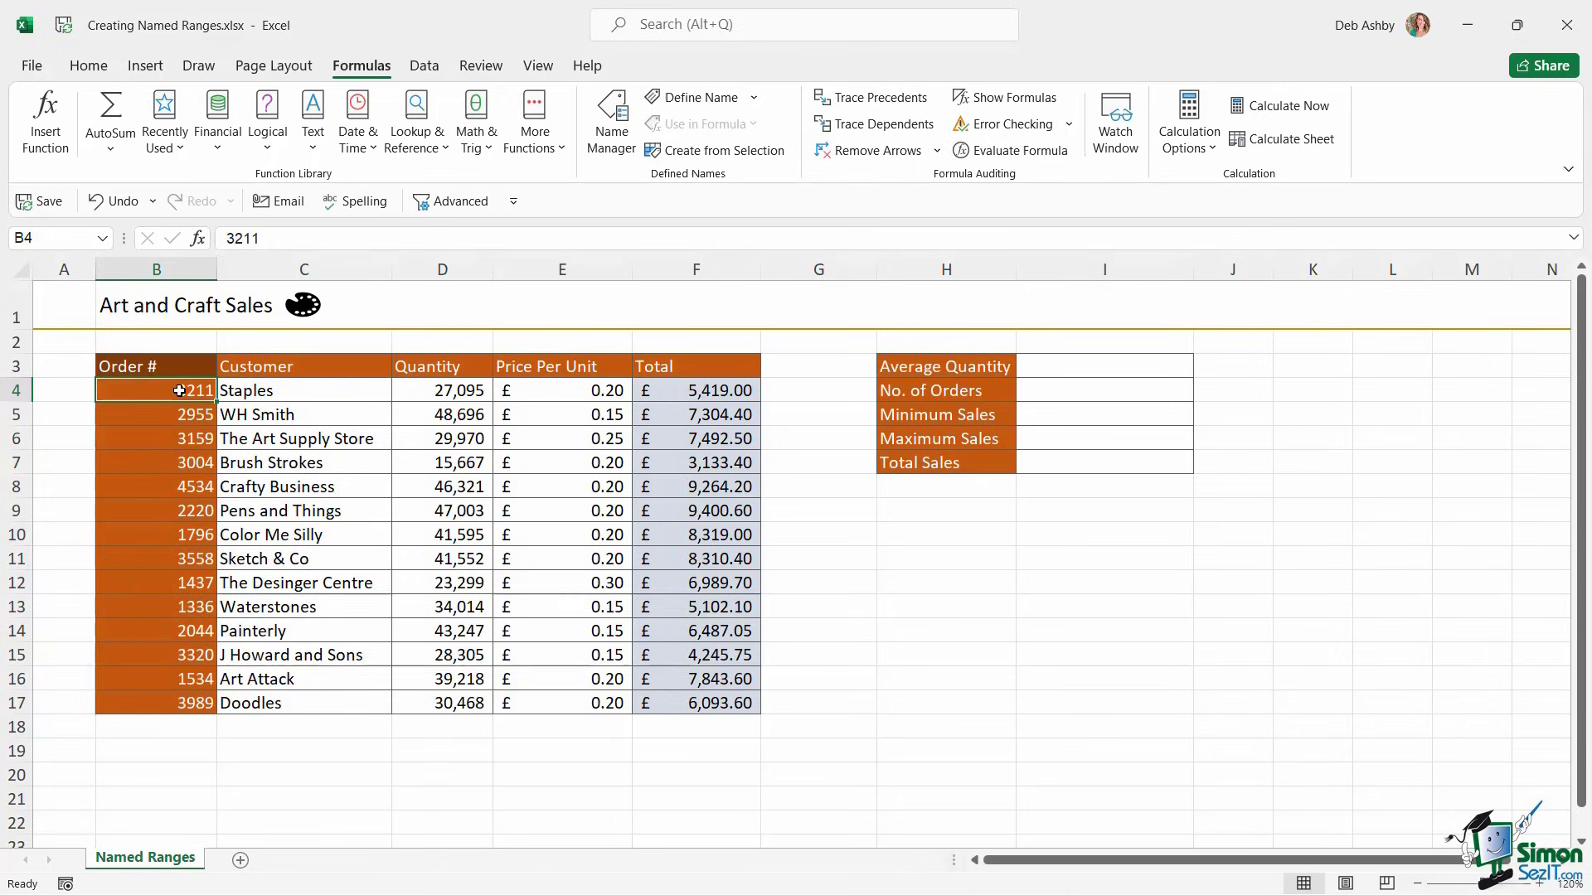
pyautogui.click(153, 366)
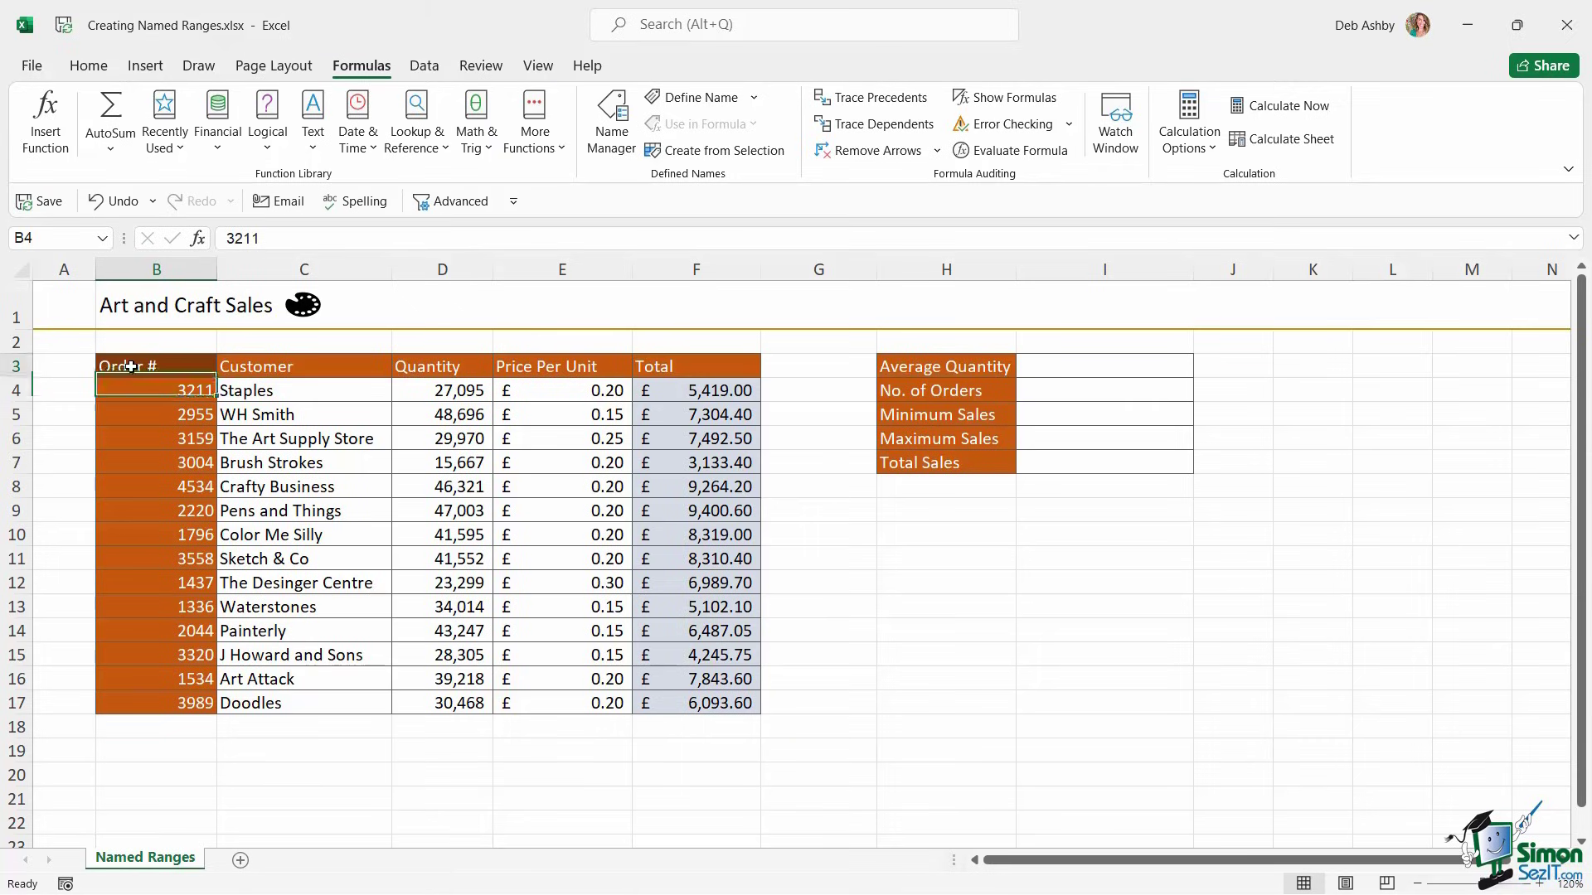
pyautogui.click(280, 371)
pyautogui.click(443, 366)
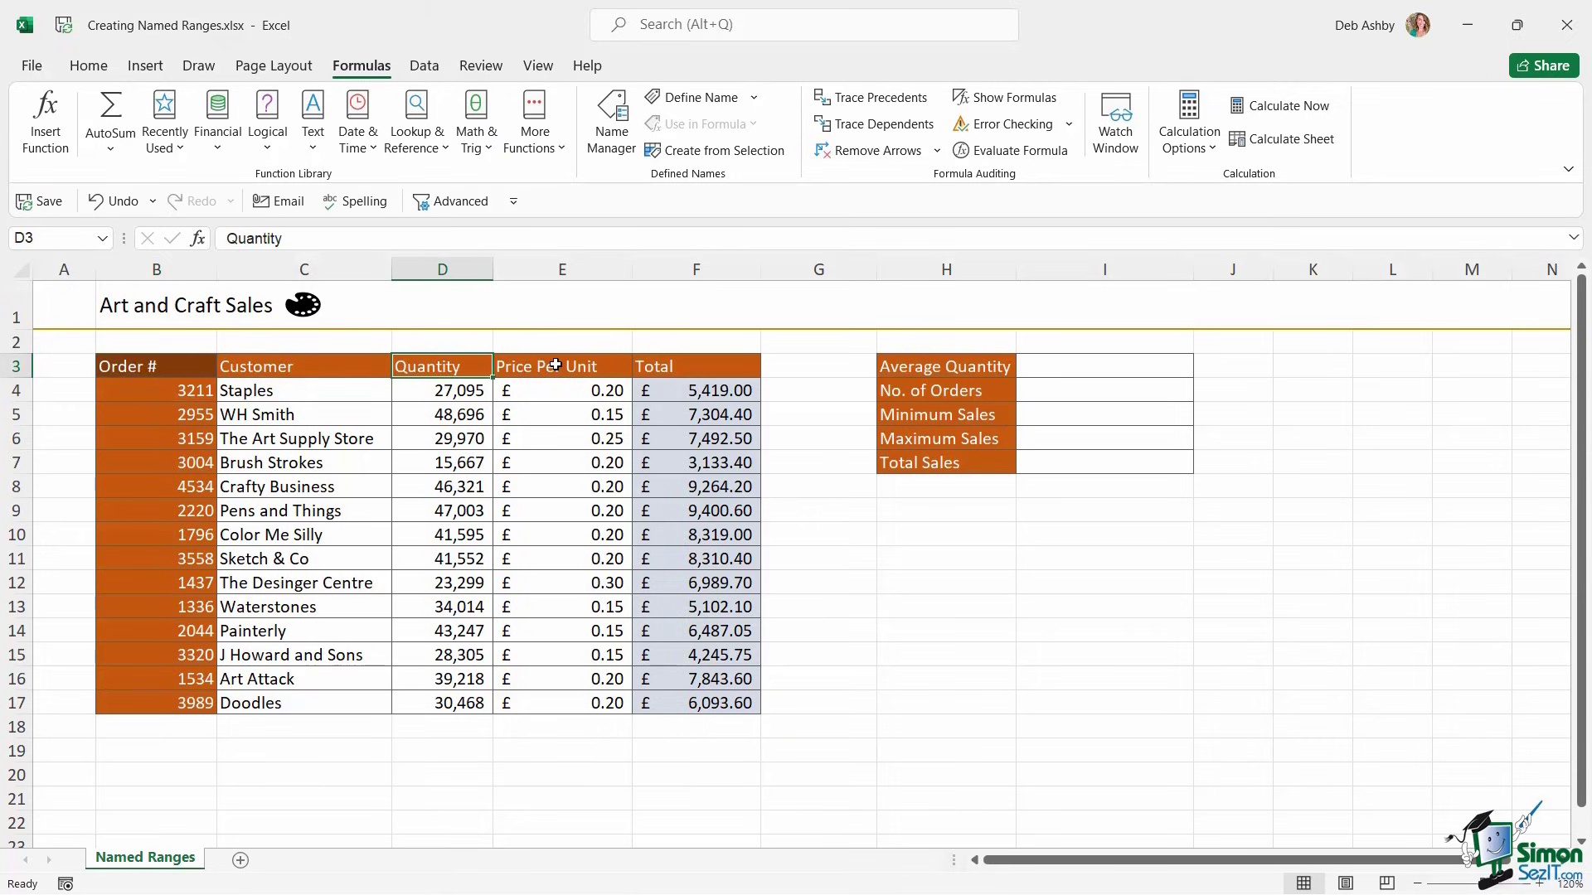
pyautogui.click(560, 367)
pyautogui.click(659, 375)
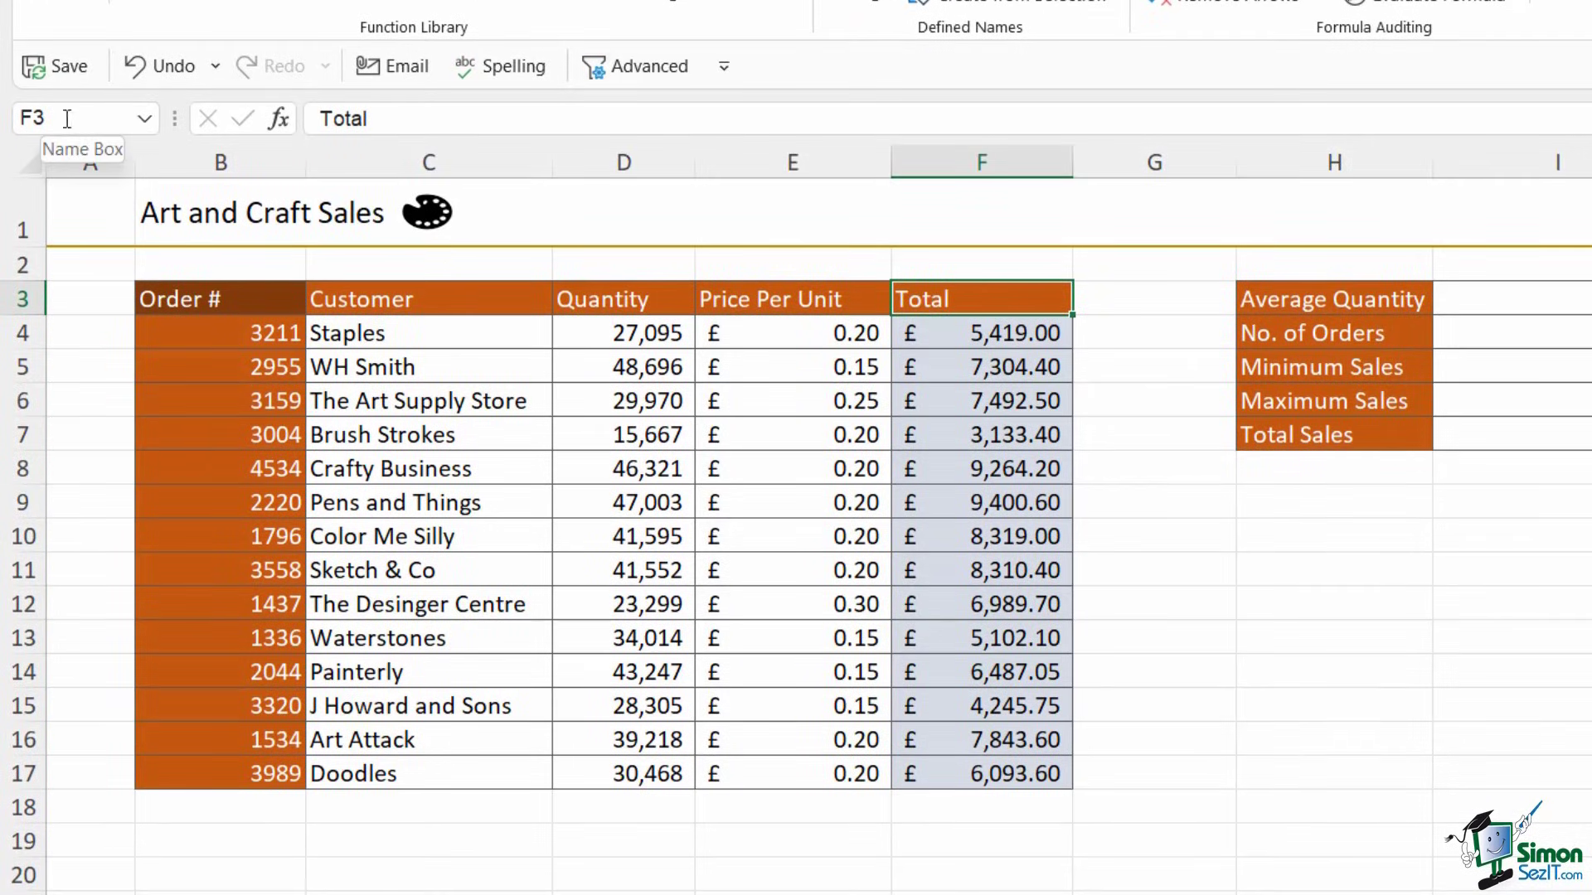
# Name the Order # column with its header, B3:B17, Orders via the Name Box.
pyautogui.moveTo(241, 297); pyautogui.dragTo(246, 774)
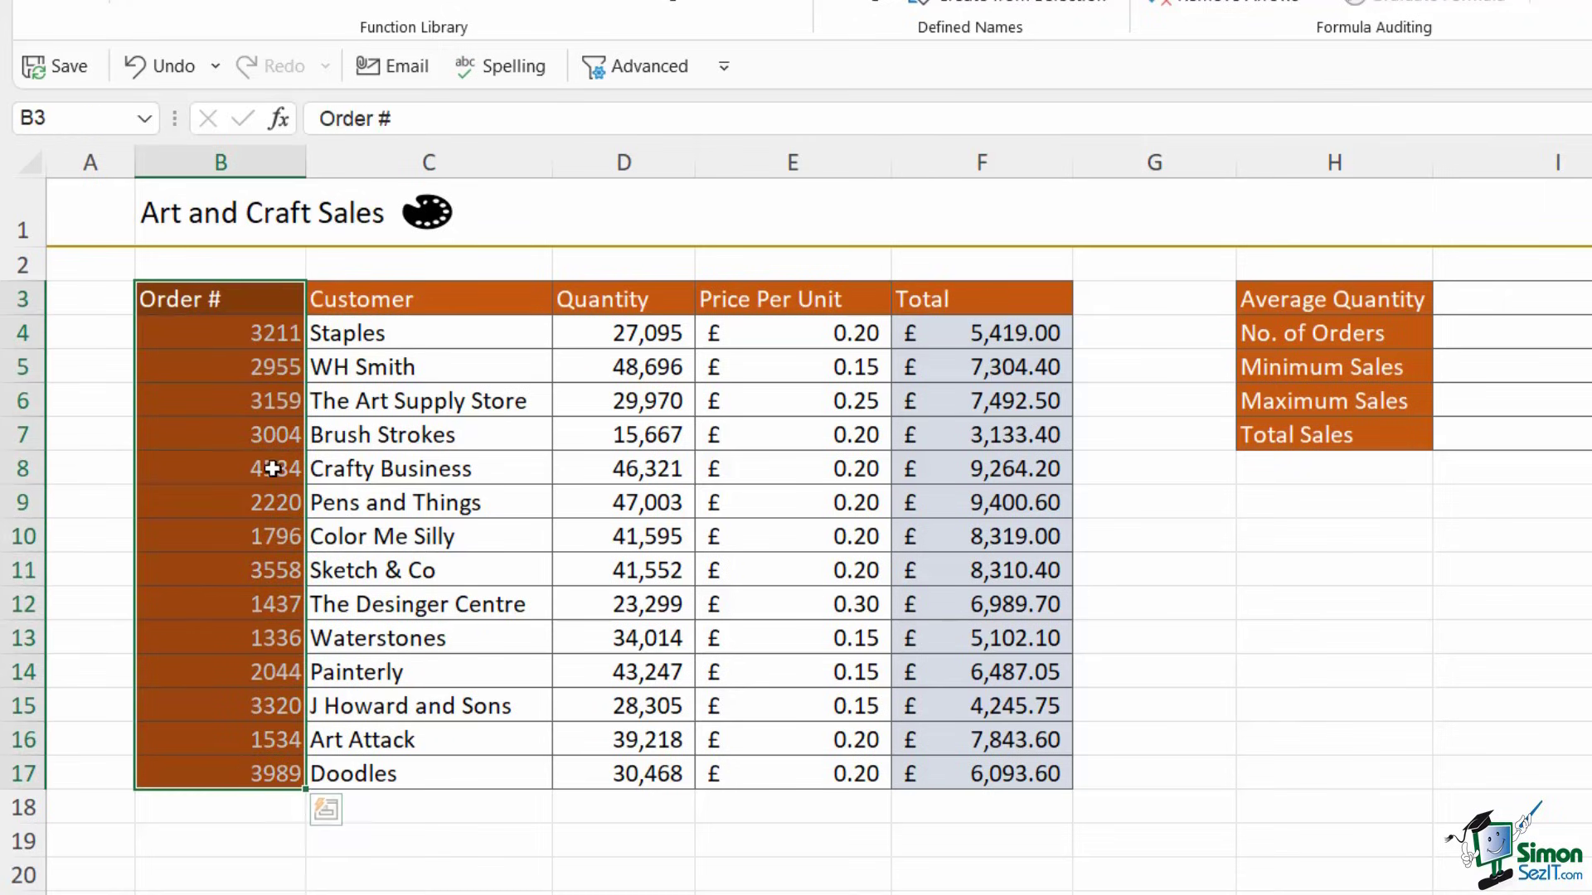
pyautogui.click(59, 118)
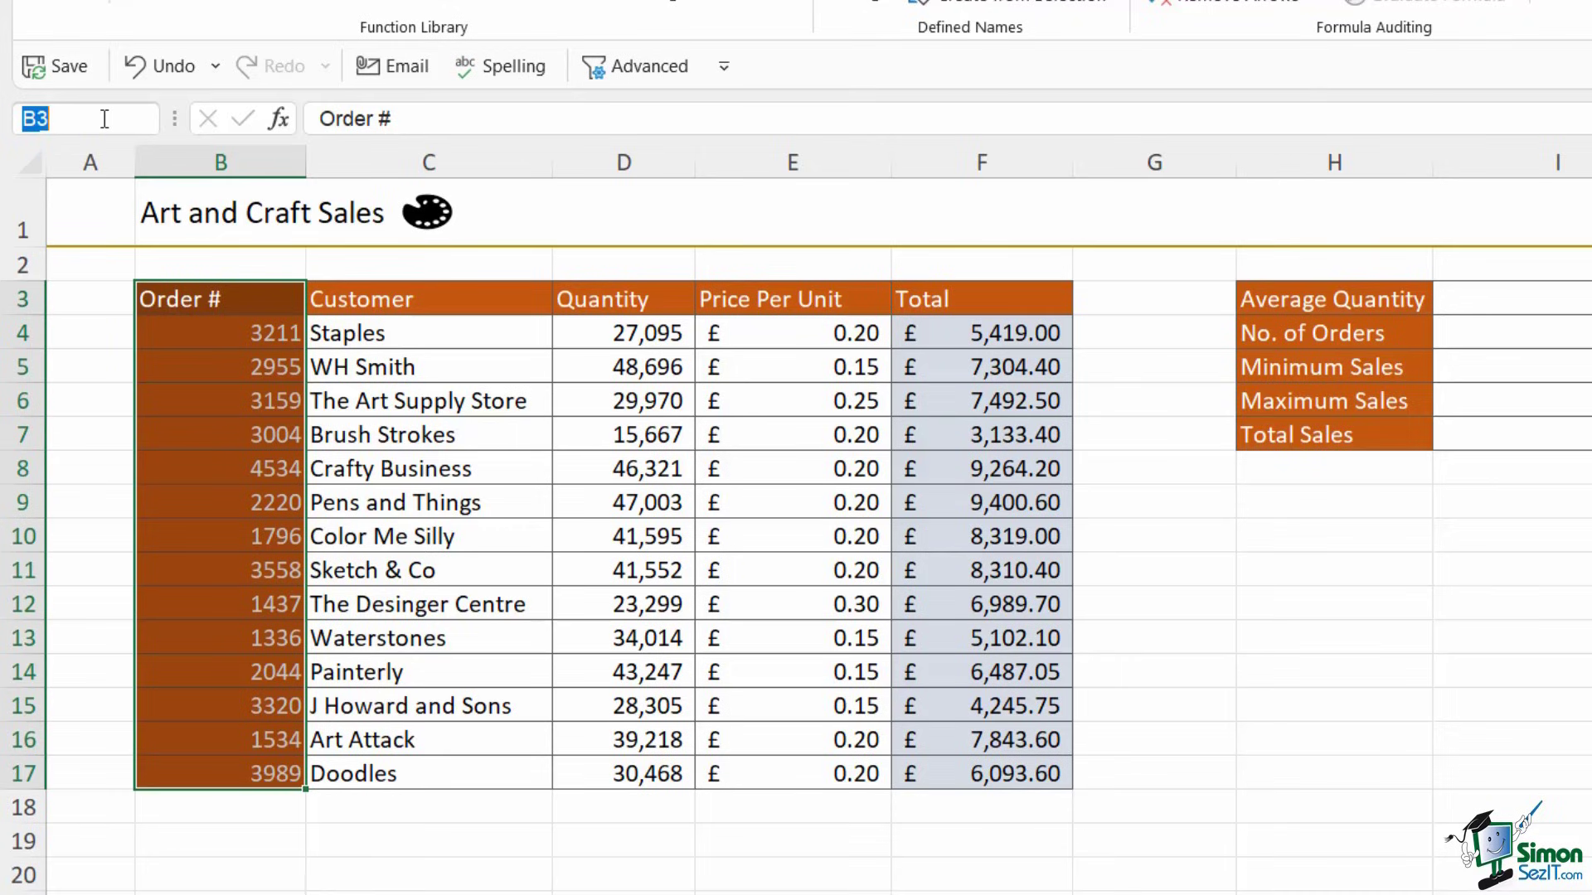
pyautogui.write('Orders')
pyautogui.press('BackSpace')
pyautogui.write('Num')
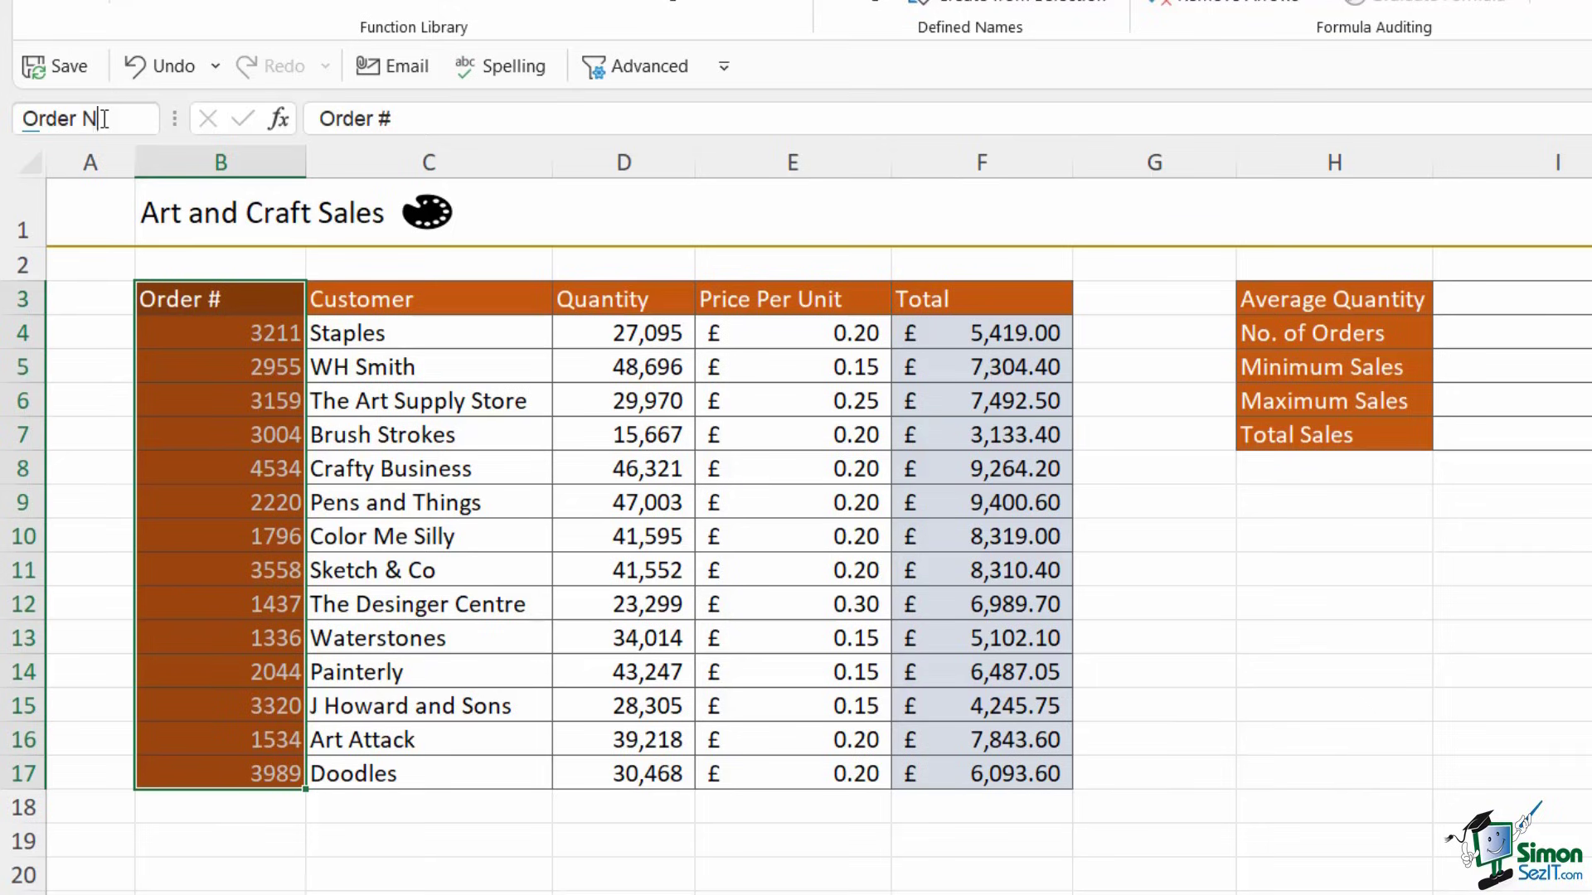
pyautogui.press('BackSpace')
pyautogui.press('BackSpace')
pyautogui.press('BackSpace')
pyautogui.press('BackSpace')
pyautogui.write('Number')
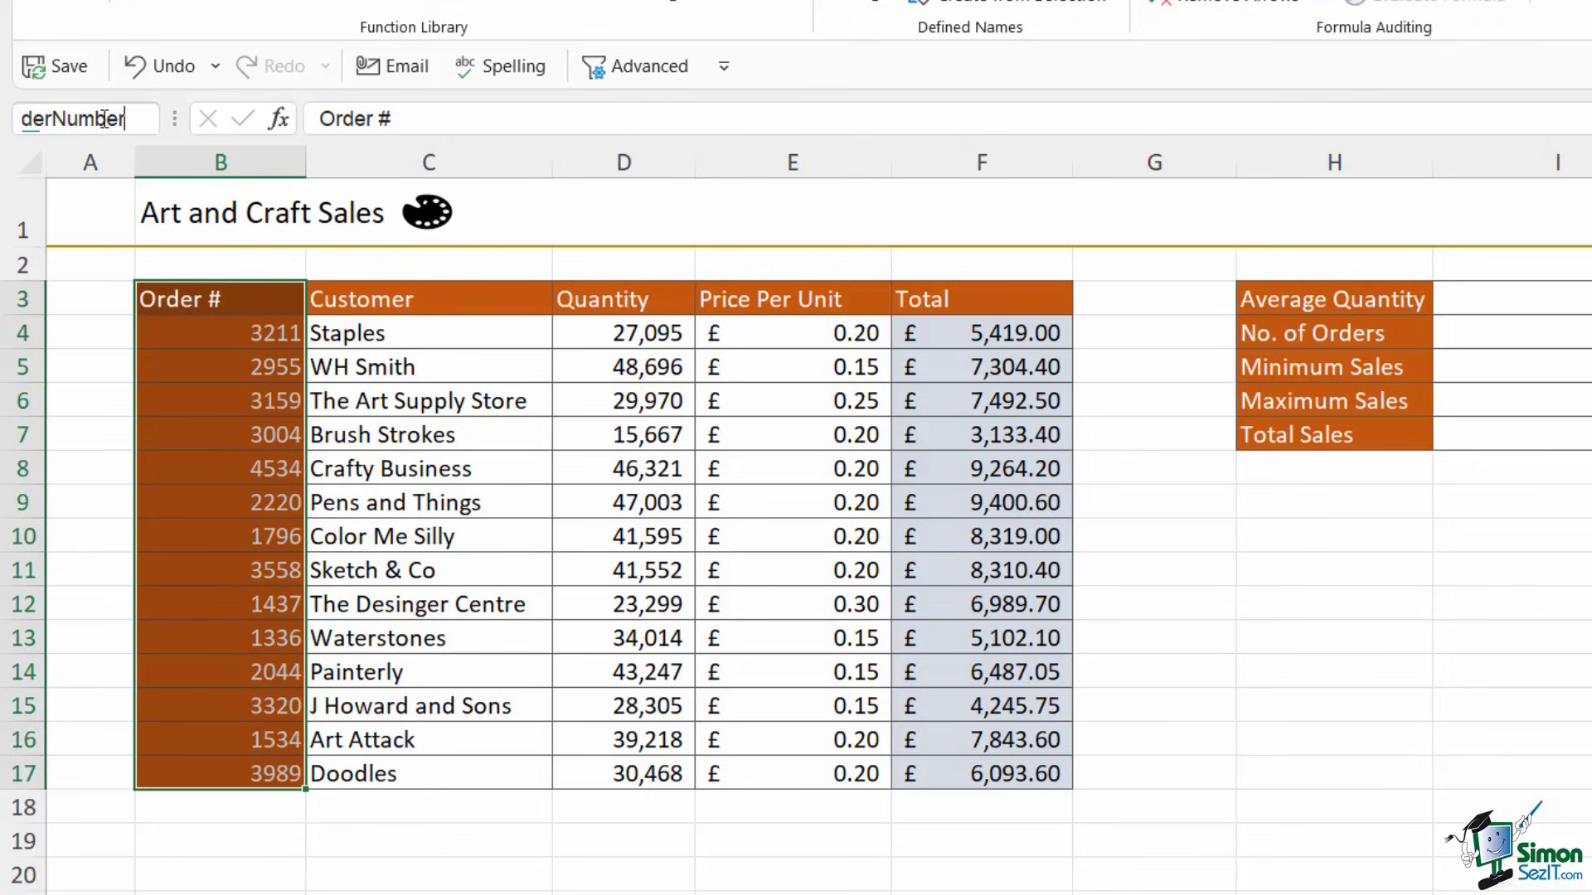
pyautogui.press('BackSpace')
pyautogui.press('BackSpace')
pyautogui.press('BackSpace')
pyautogui.press('BackSpace')
pyautogui.press('BackSpace')
pyautogui.press('BackSpace')
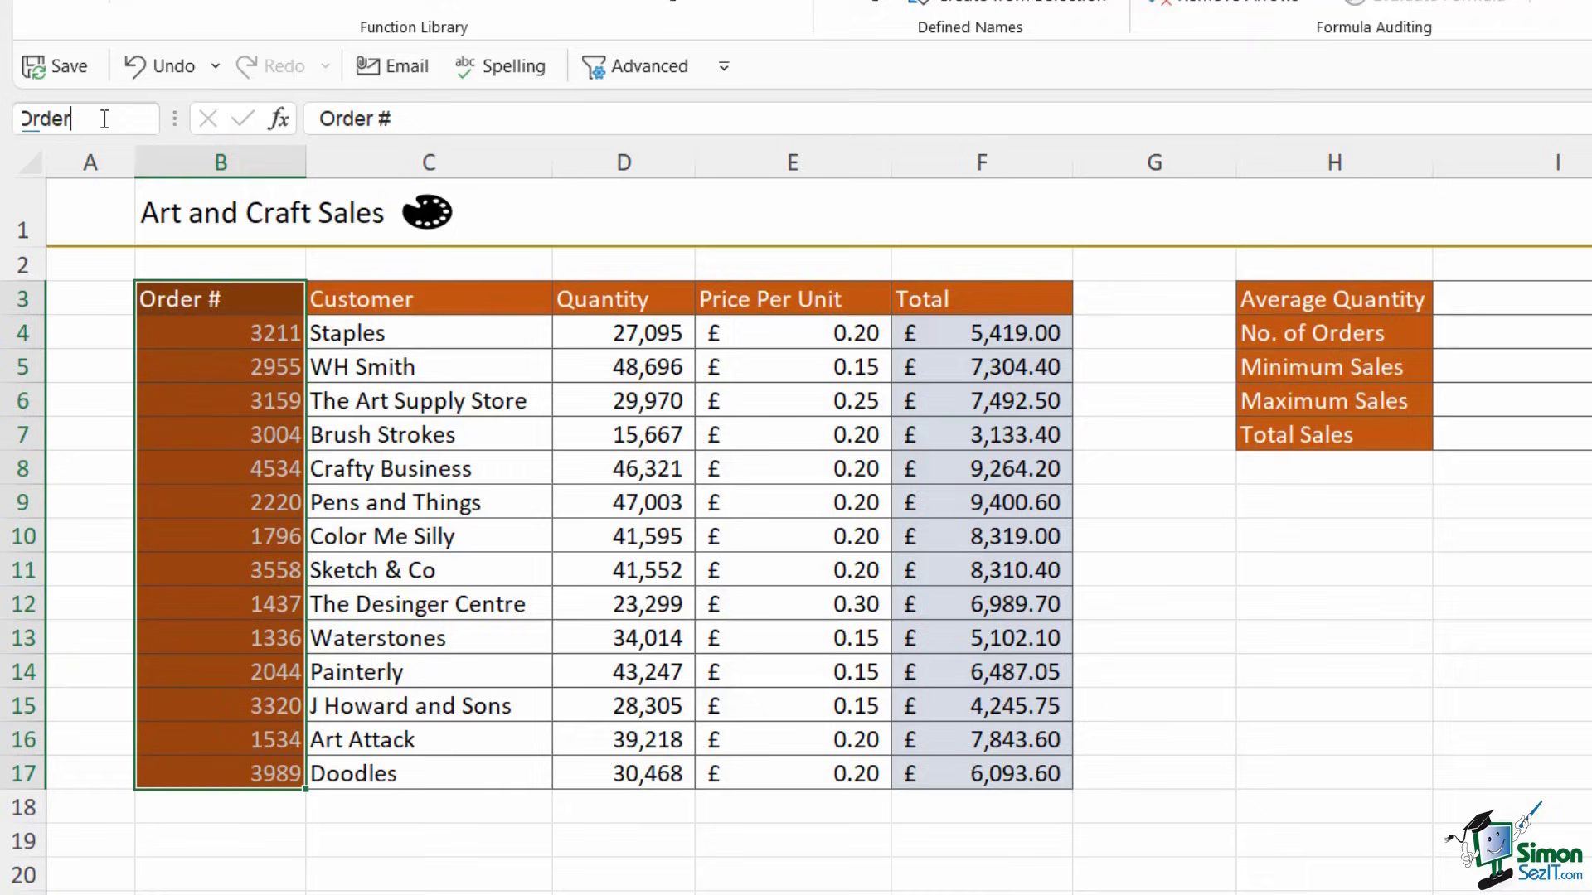
pyautogui.write('_Num')
pyautogui.press('BackSpace')
pyautogui.press('BackSpace')
pyautogui.press('BackSpace')
pyautogui.write('s')
pyautogui.press('Return')
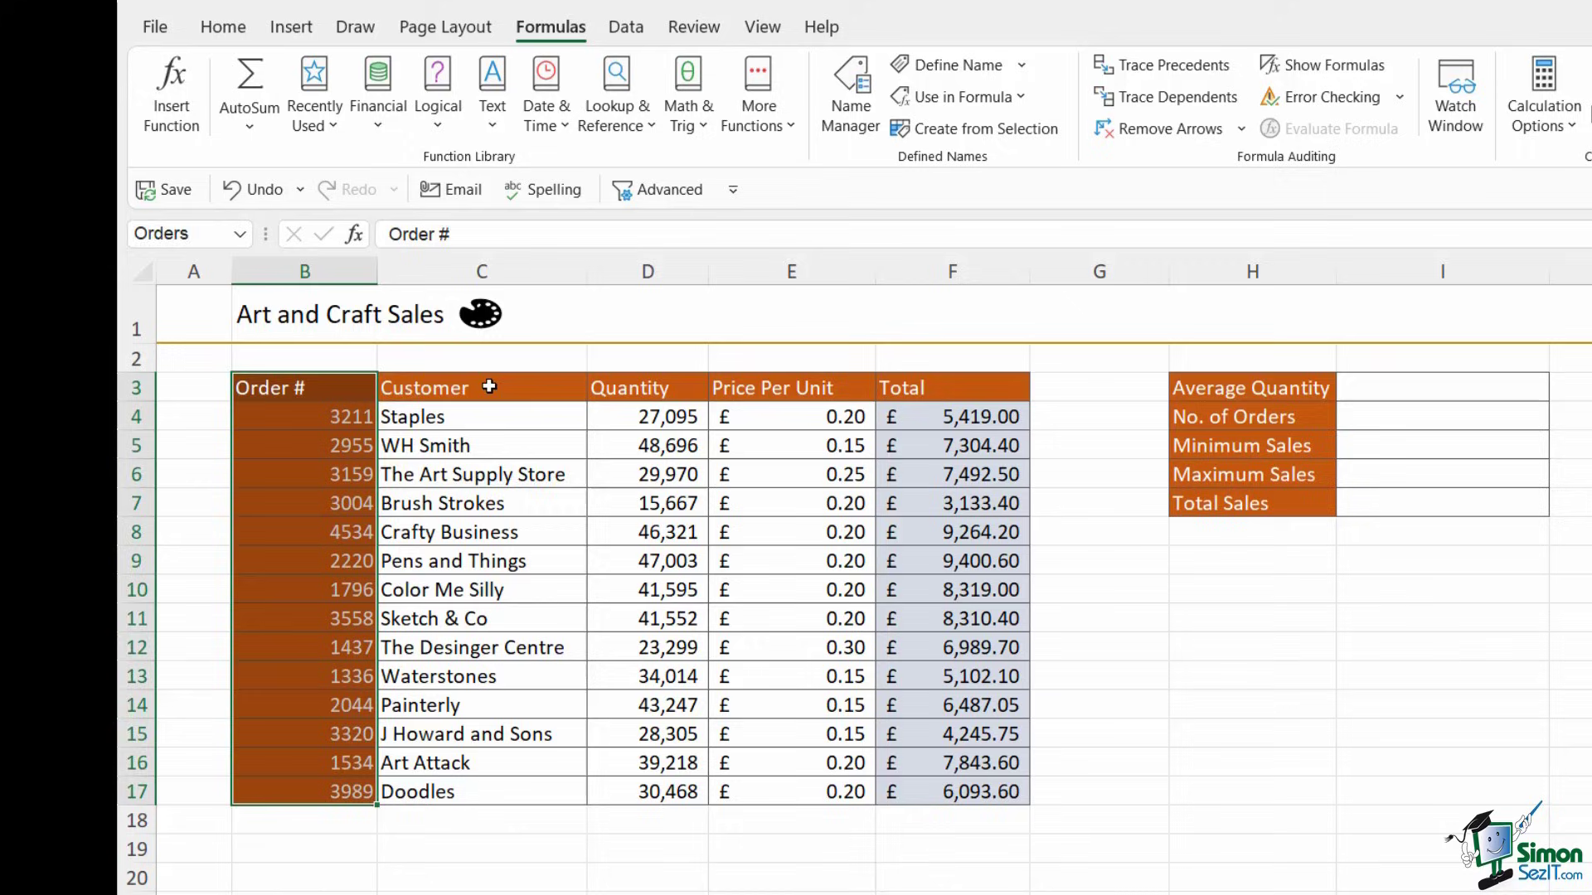
# Select C3:C17 and create the name Customer from its top-row header.
pyautogui.moveTo(481, 388); pyautogui.dragTo(480, 788)
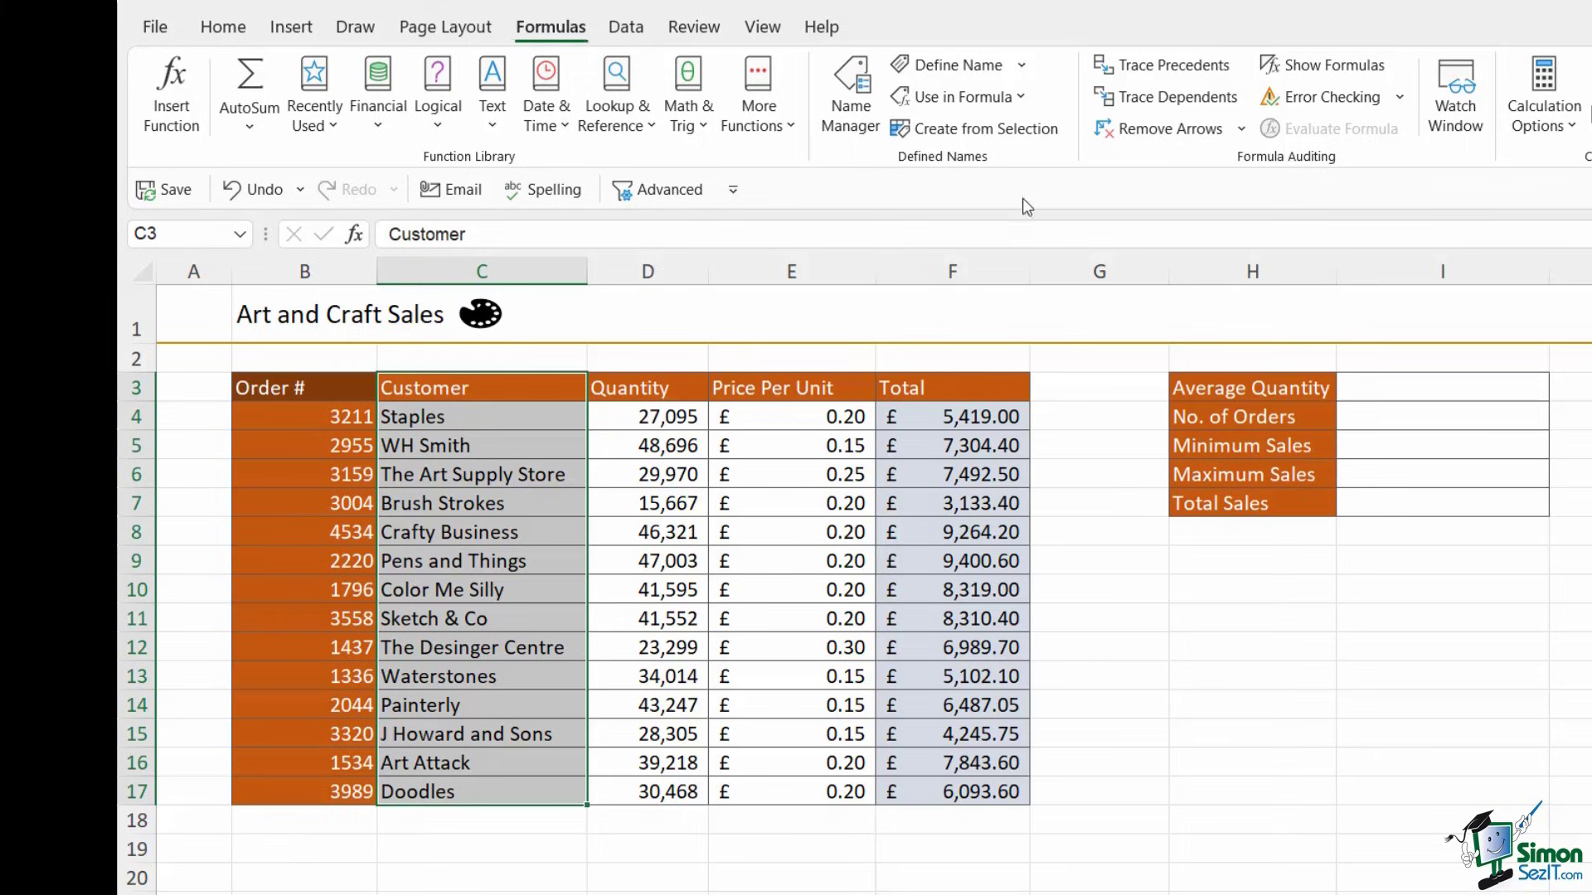
pyautogui.click(977, 137)
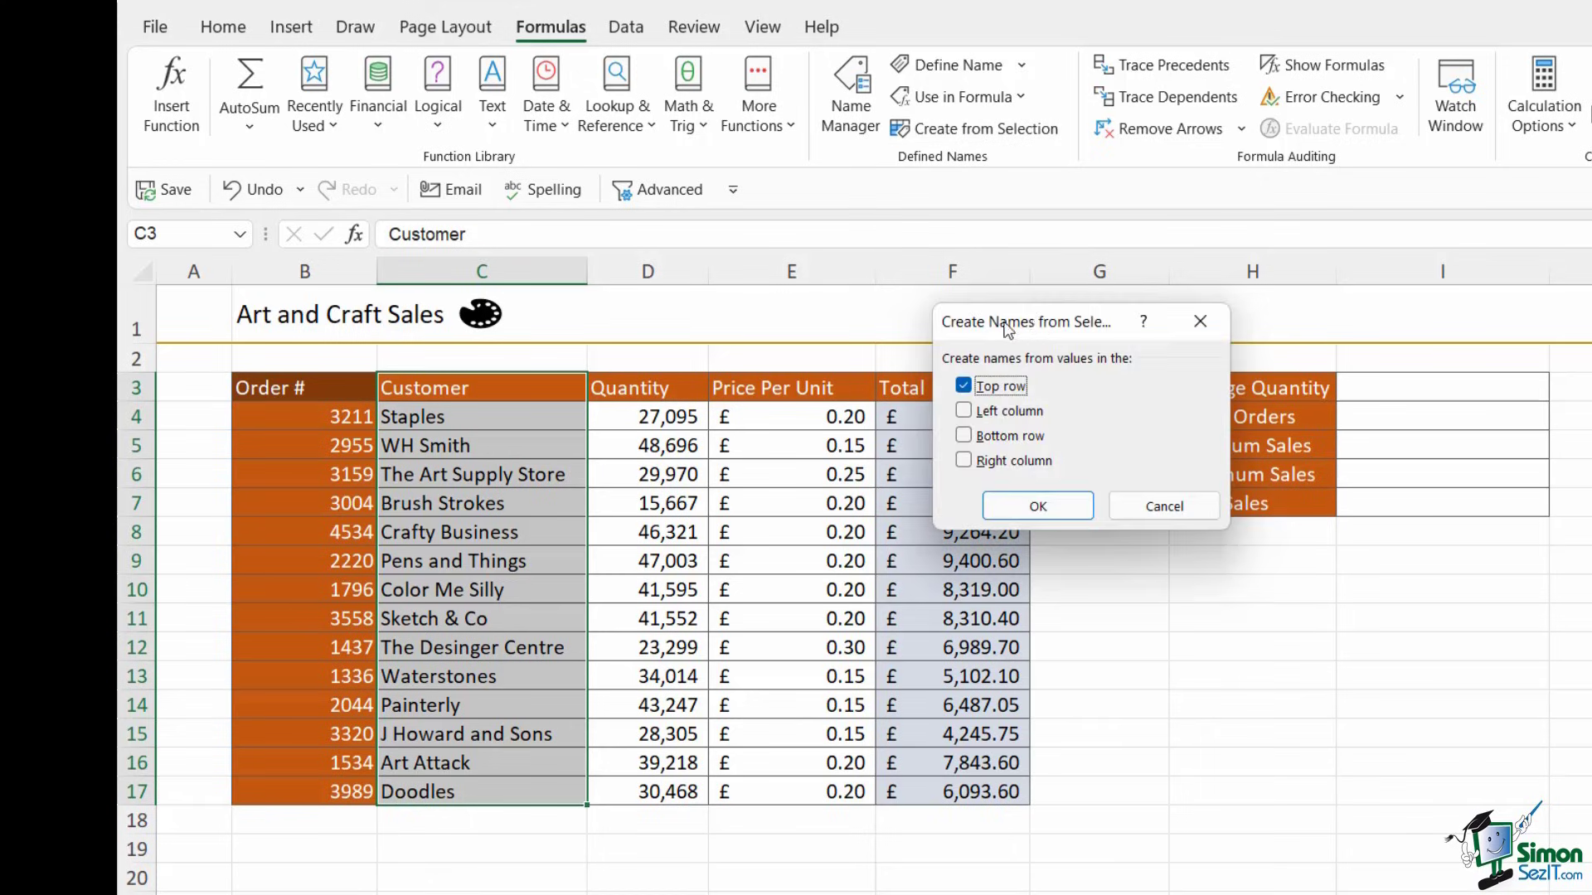
pyautogui.moveTo(1012, 323); pyautogui.dragTo(877, 319)
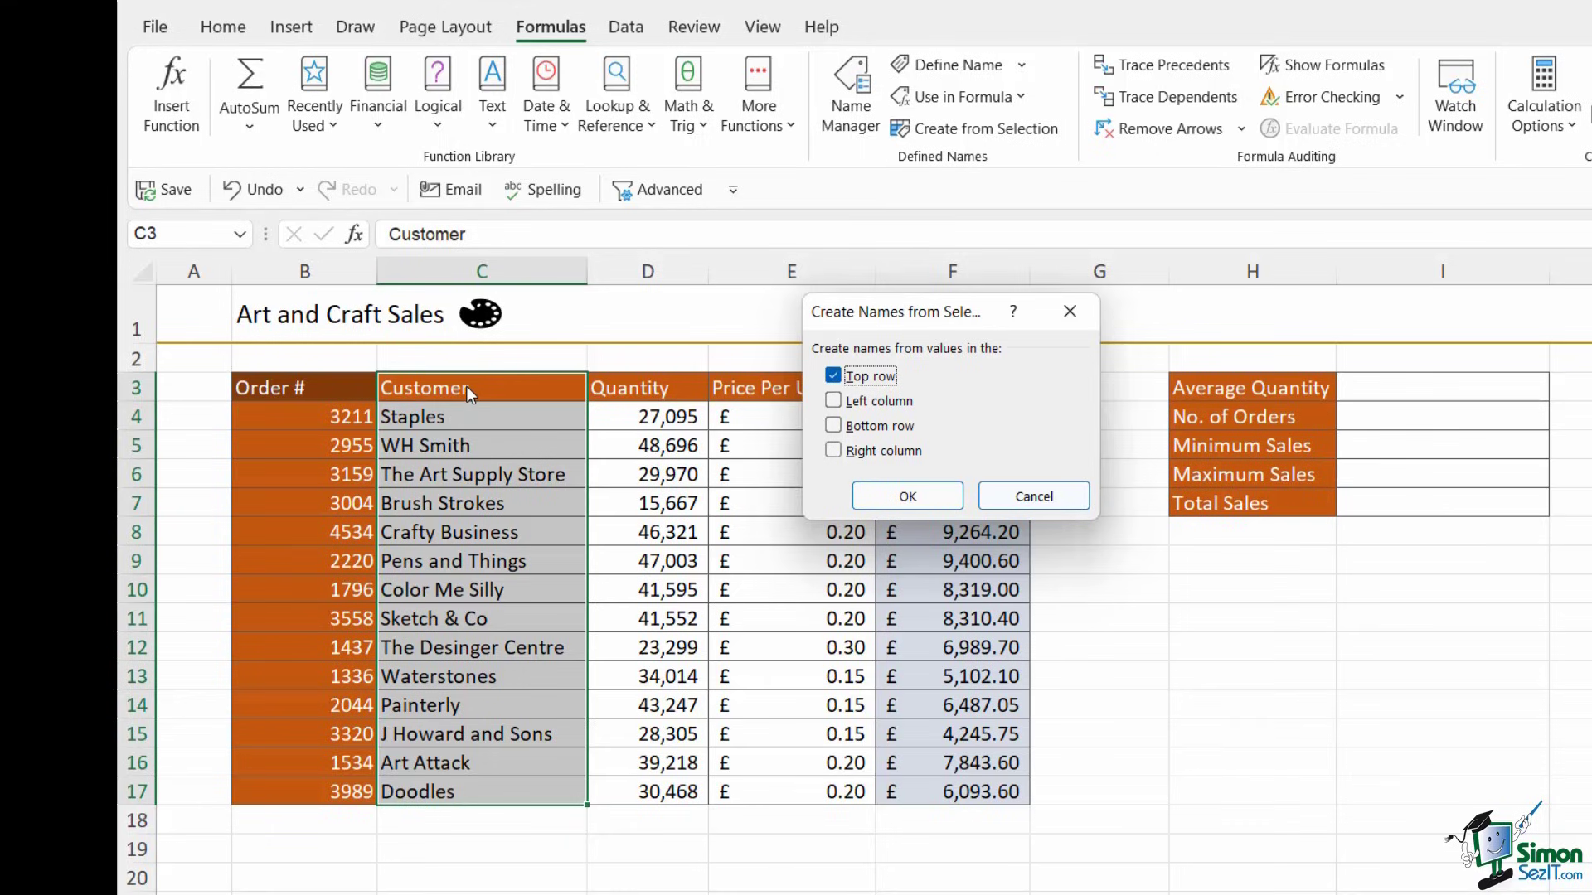
pyautogui.click(912, 497)
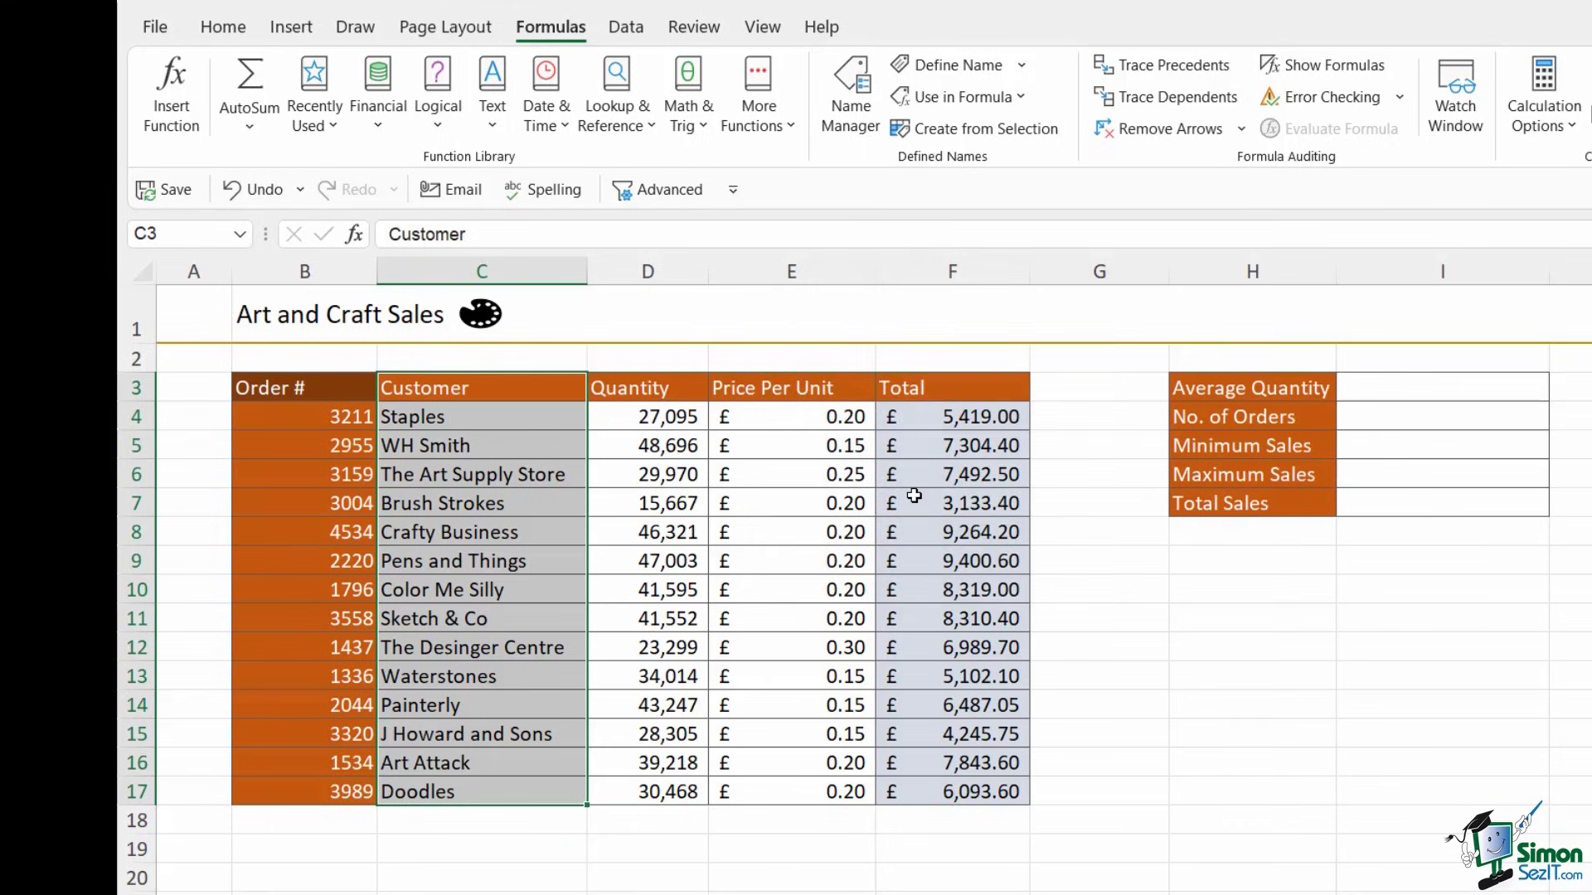
pyautogui.click(240, 233)
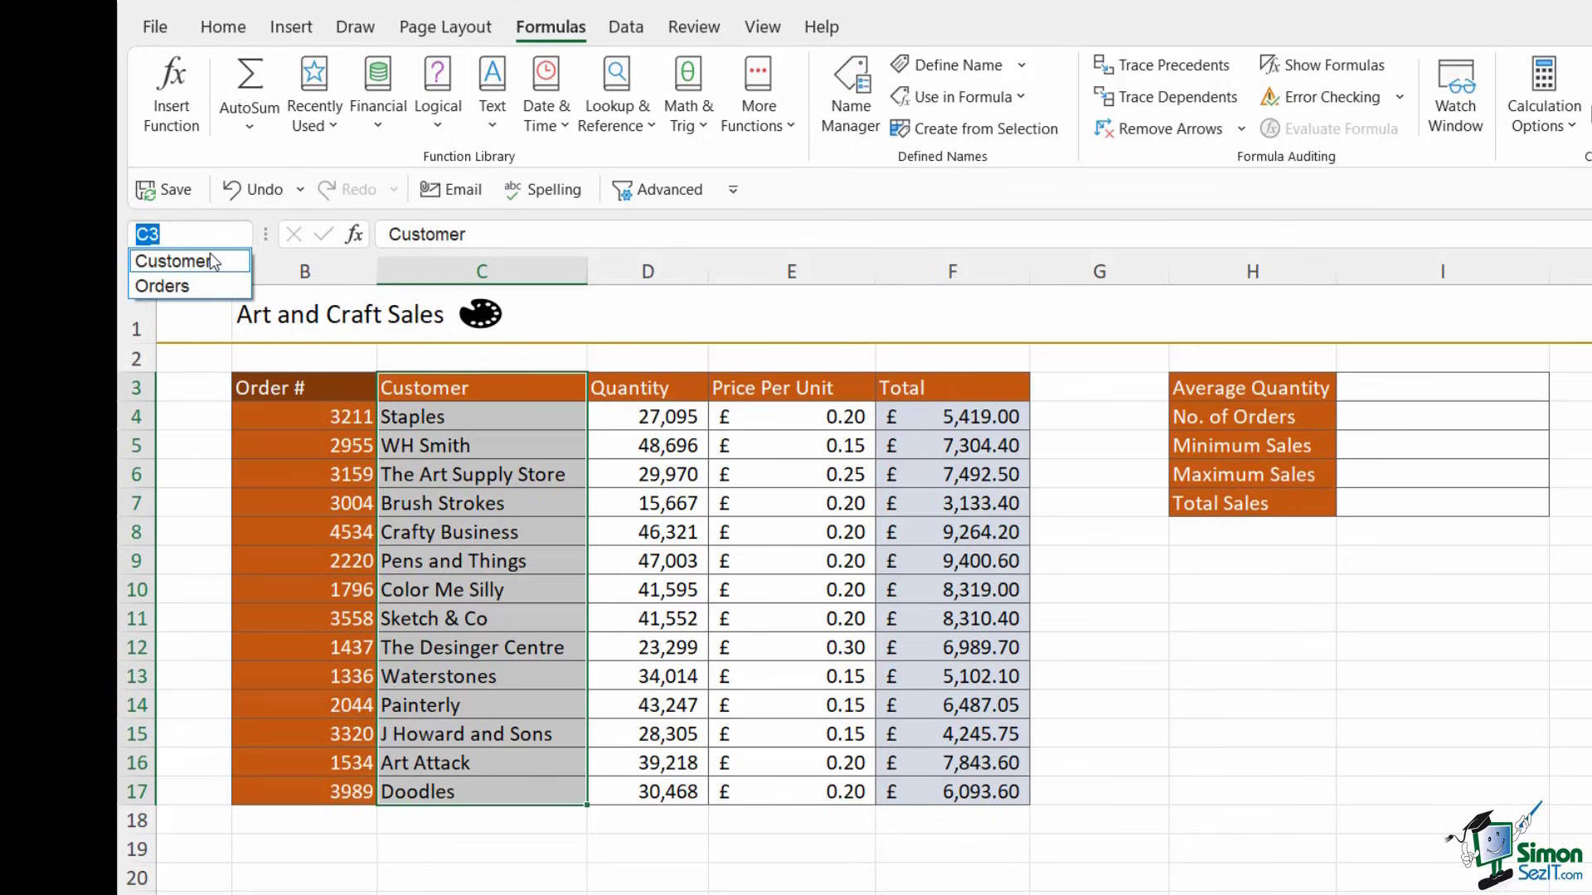
pyautogui.click(205, 286)
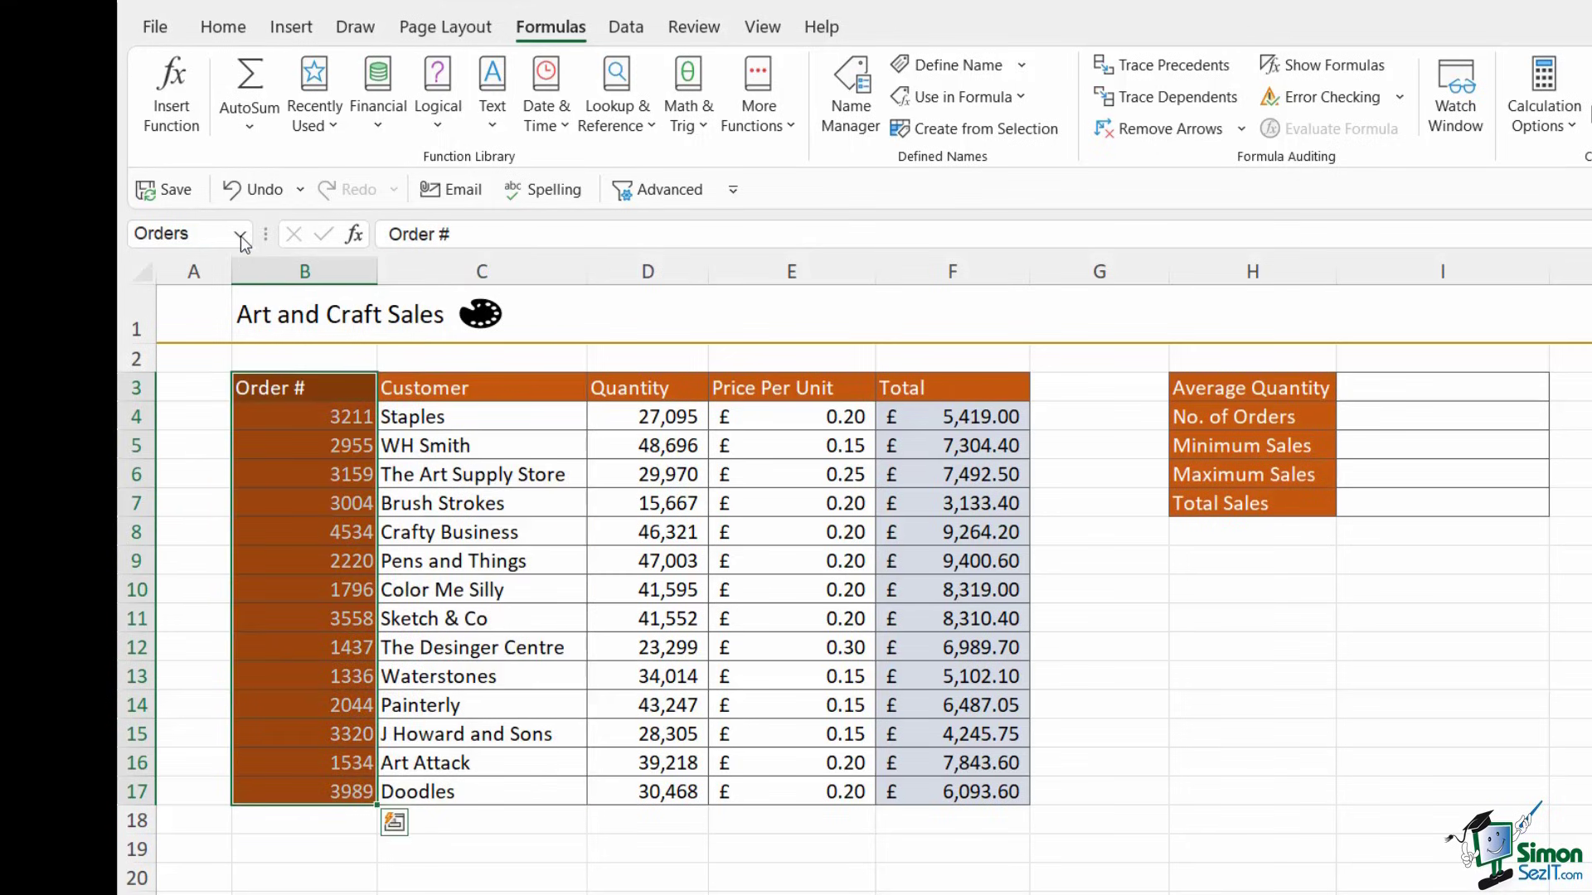
pyautogui.click(241, 235)
pyautogui.click(207, 261)
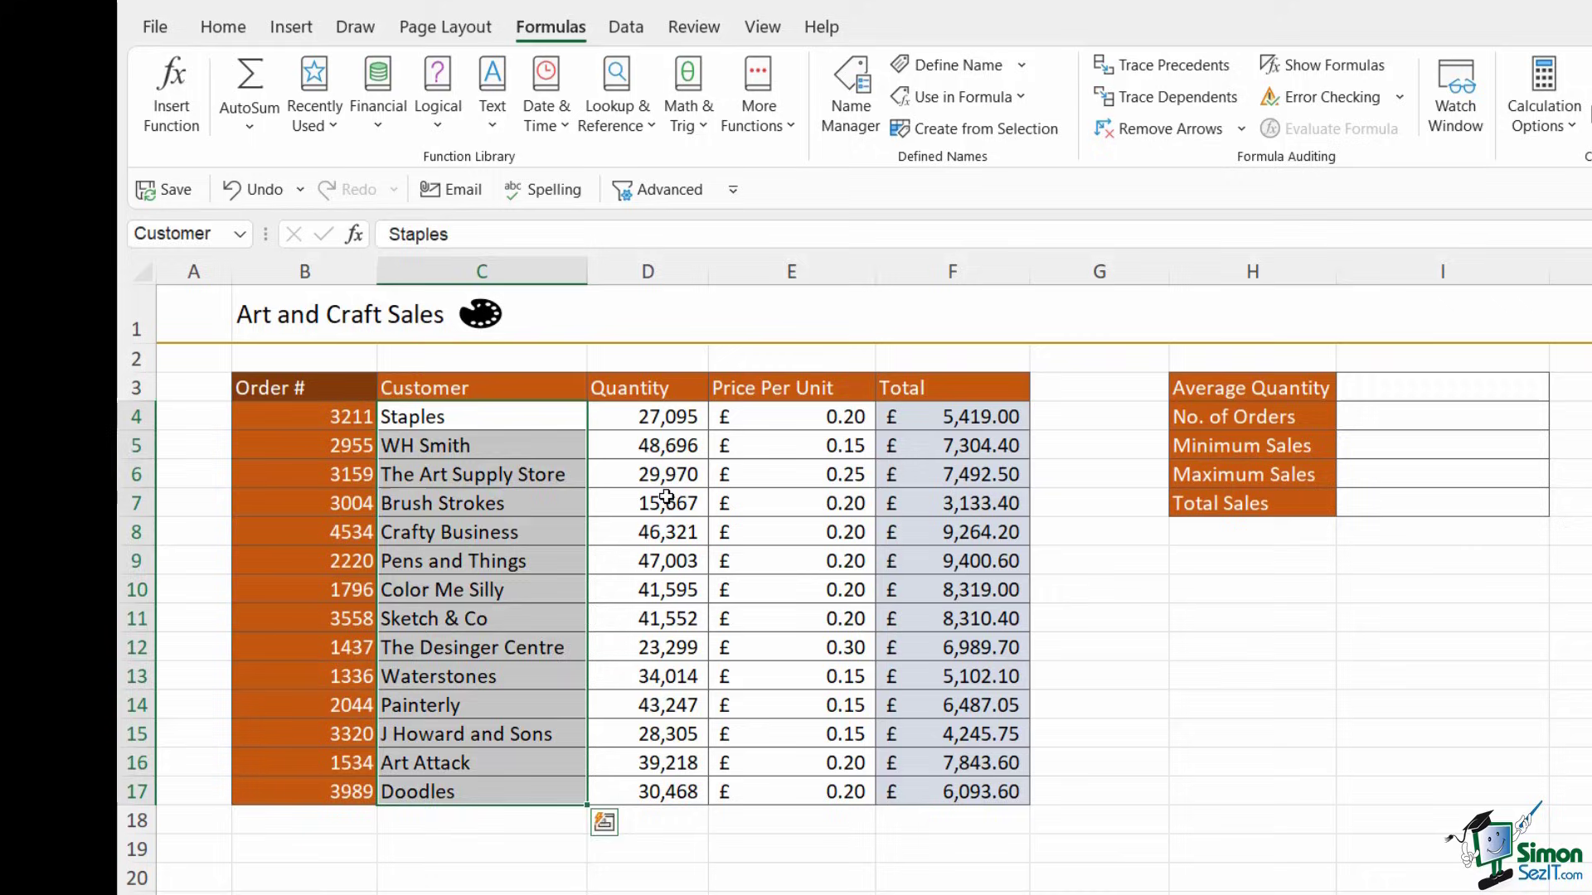
pyautogui.click(828, 505)
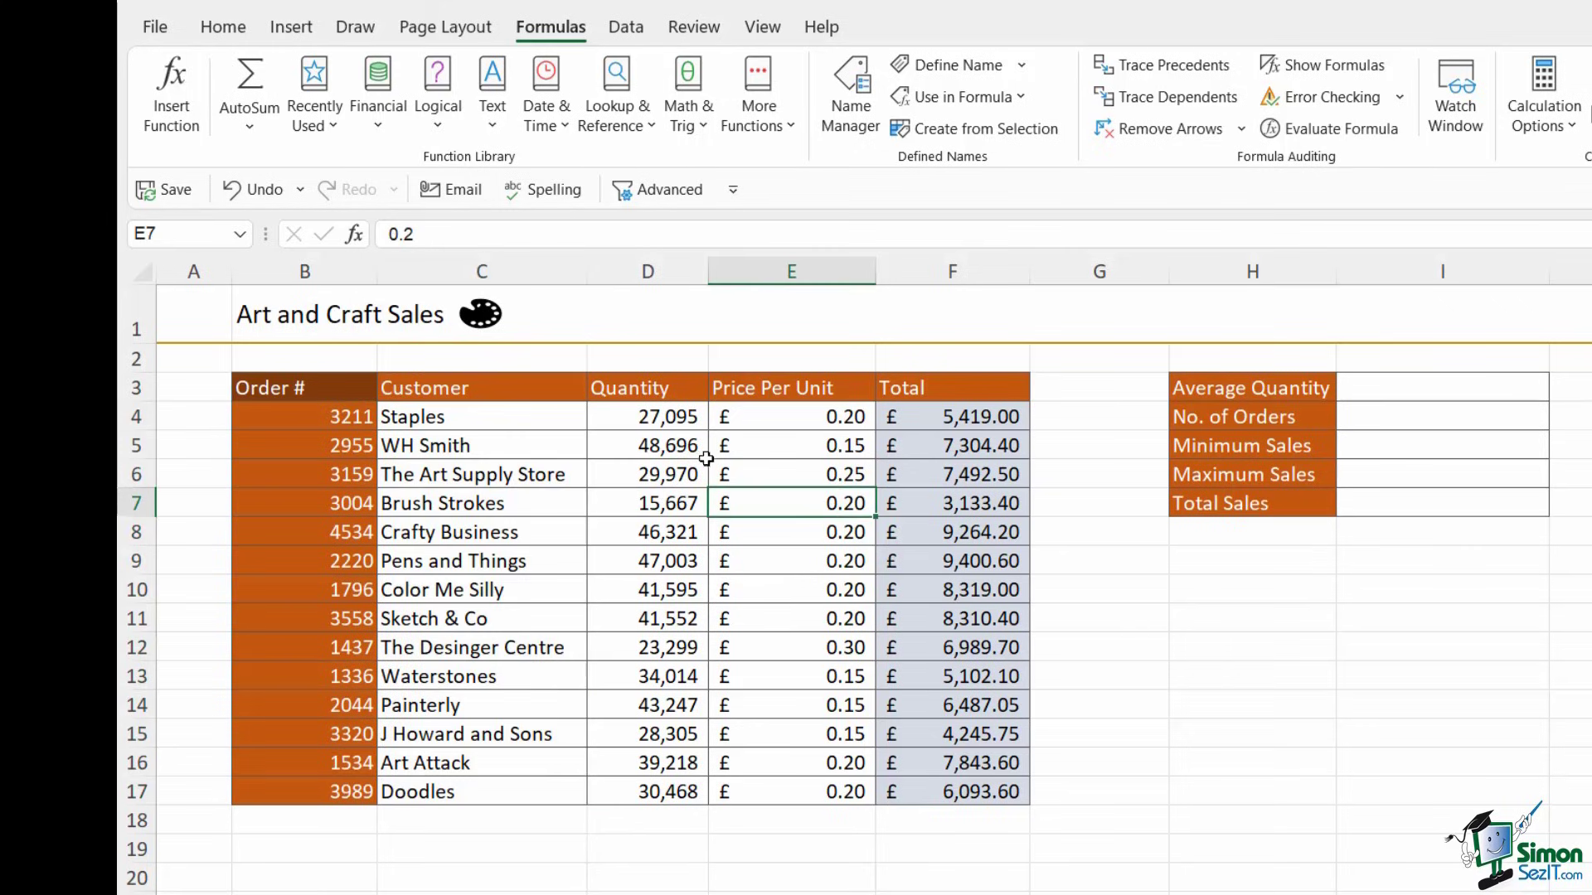
pyautogui.click(677, 452)
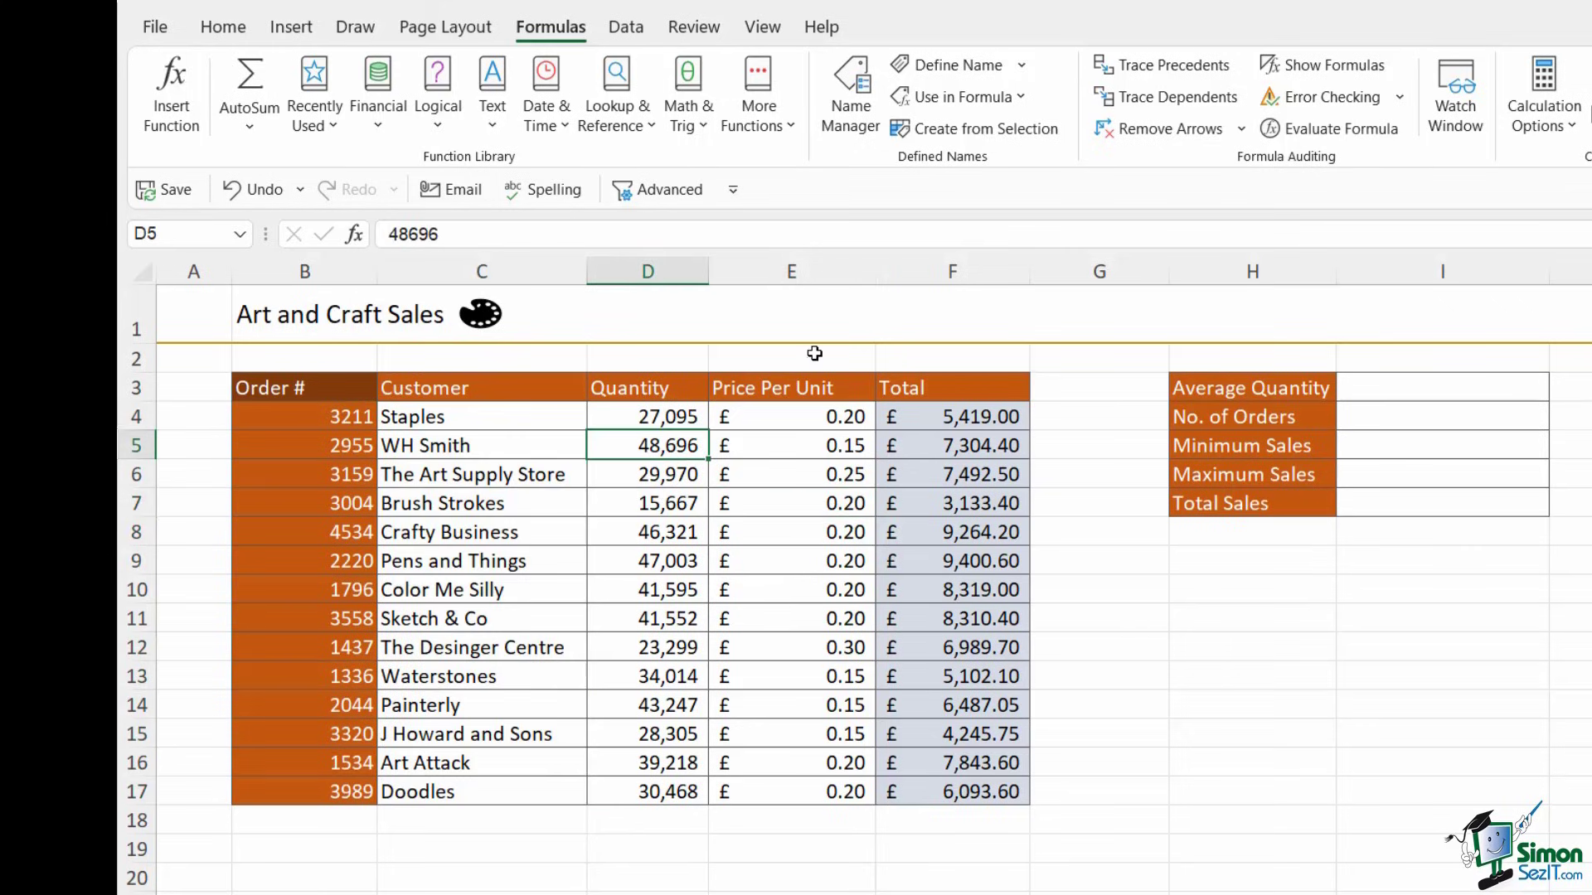
# Add a new name Quantity in Name Manager referring to ='Named Ranges'!$D$4:$D$17.
pyautogui.click(851, 104)
pyautogui.moveTo(861, 155); pyautogui.dragTo(1050, 199)
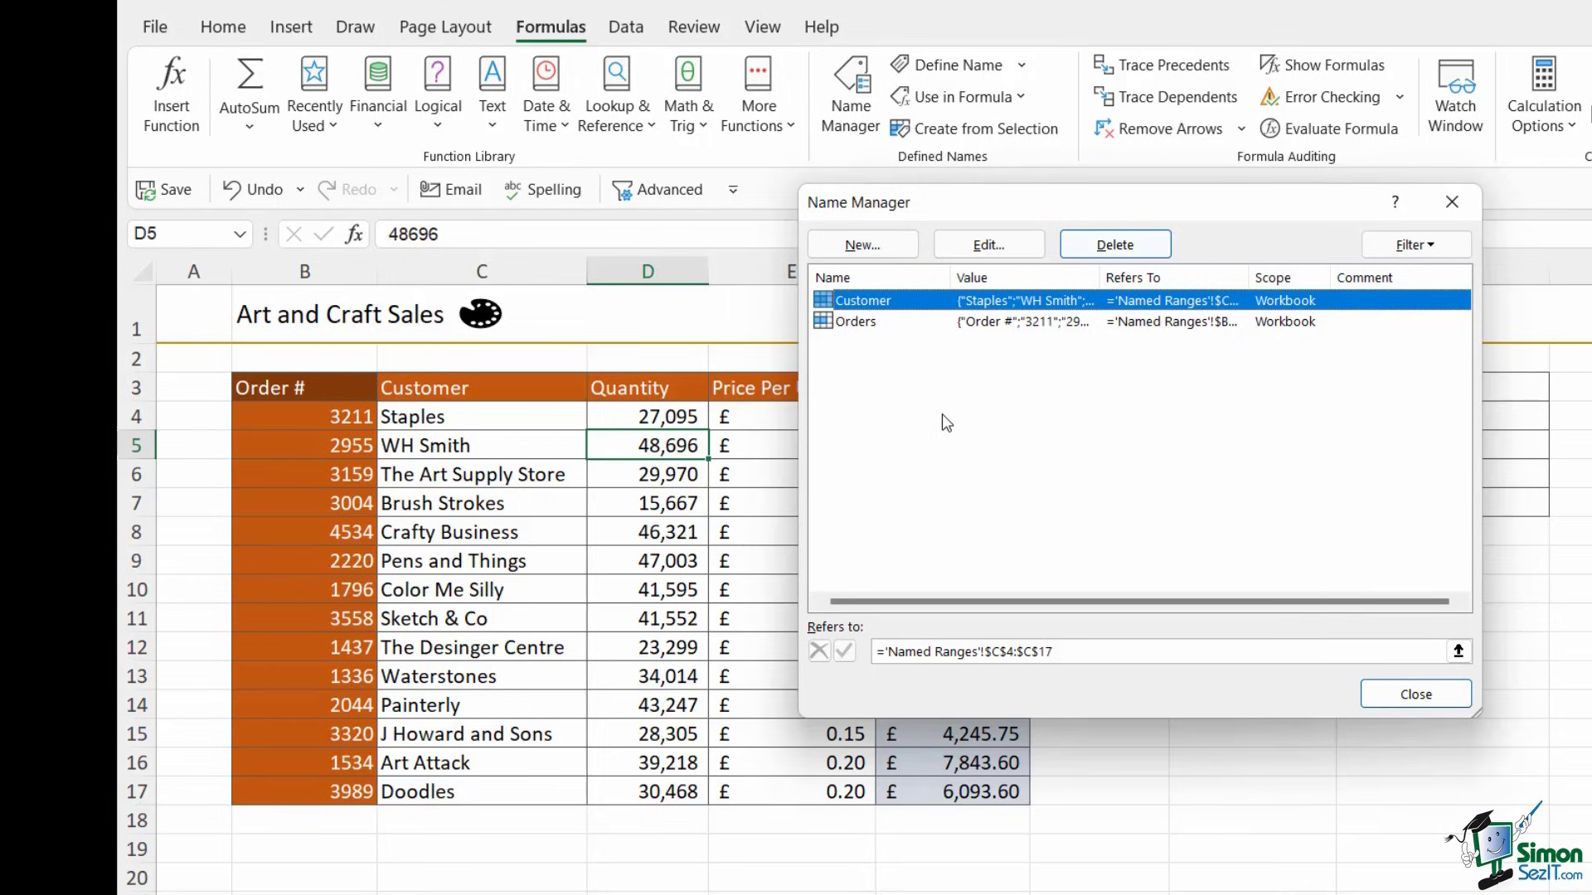
pyautogui.click(893, 247)
pyautogui.moveTo(1046, 313); pyautogui.dragTo(1047, 259)
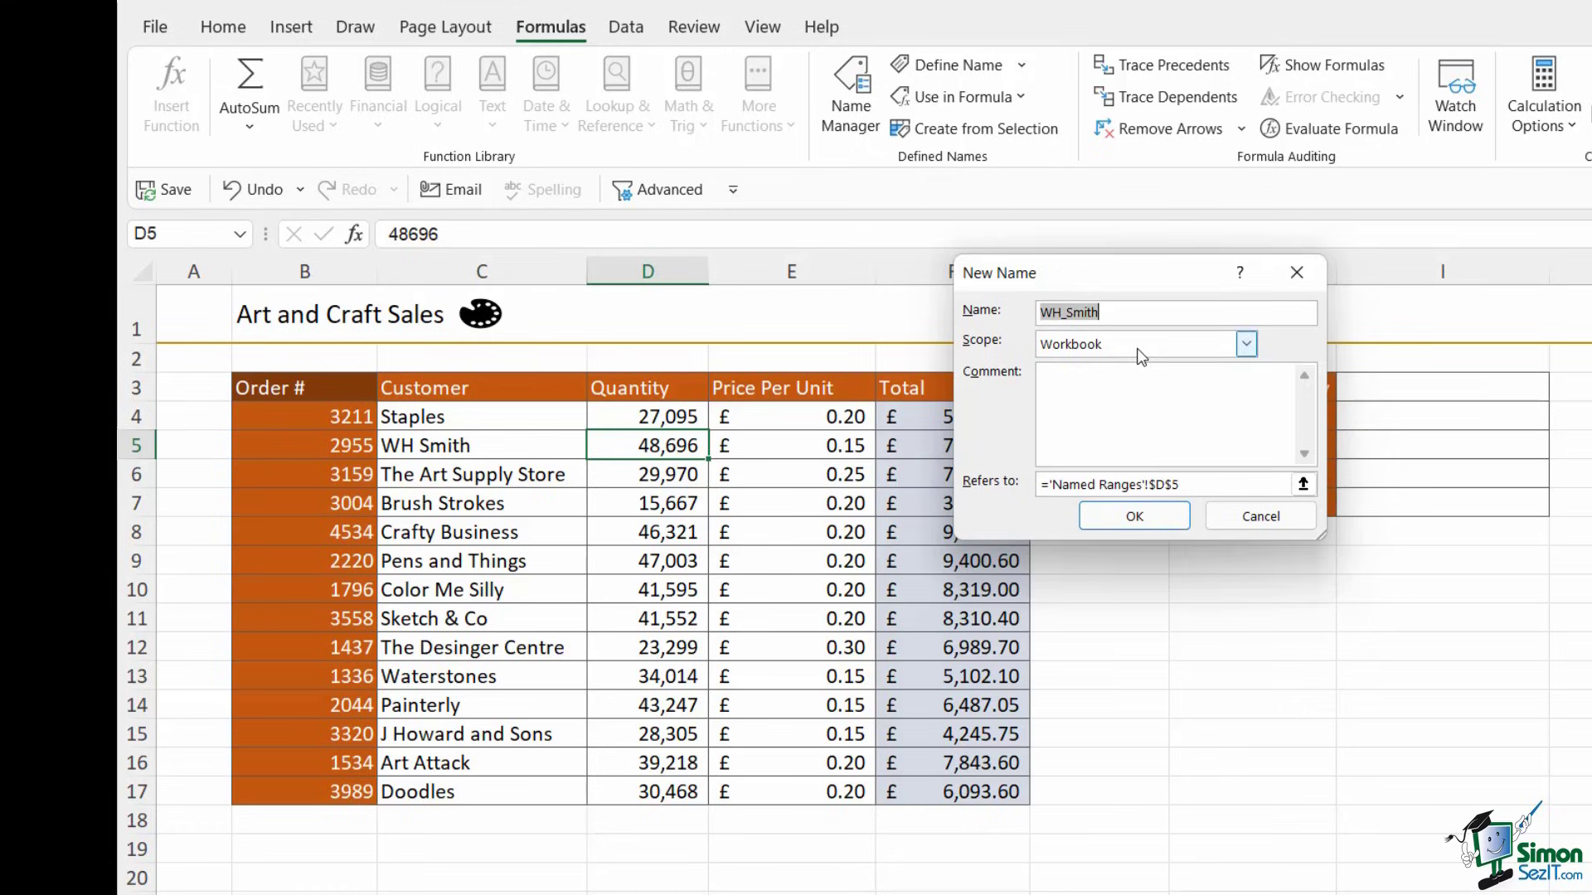
pyautogui.write('Quantity')
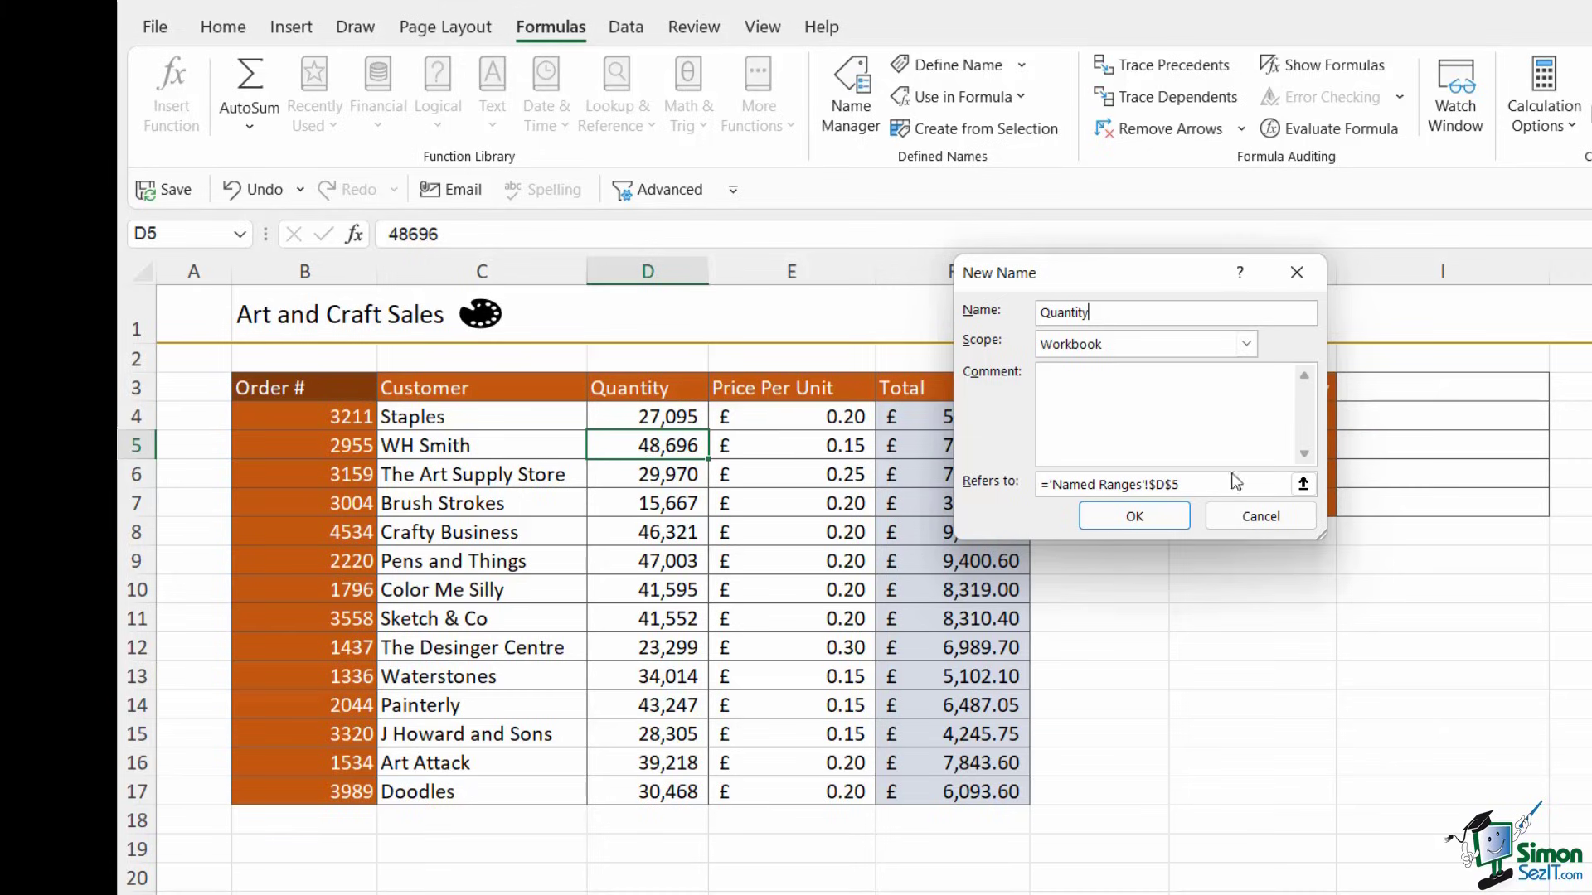
pyautogui.click(1202, 488)
pyautogui.moveTo(1203, 488); pyautogui.dragTo(1023, 464)
pyautogui.press('BackSpace')
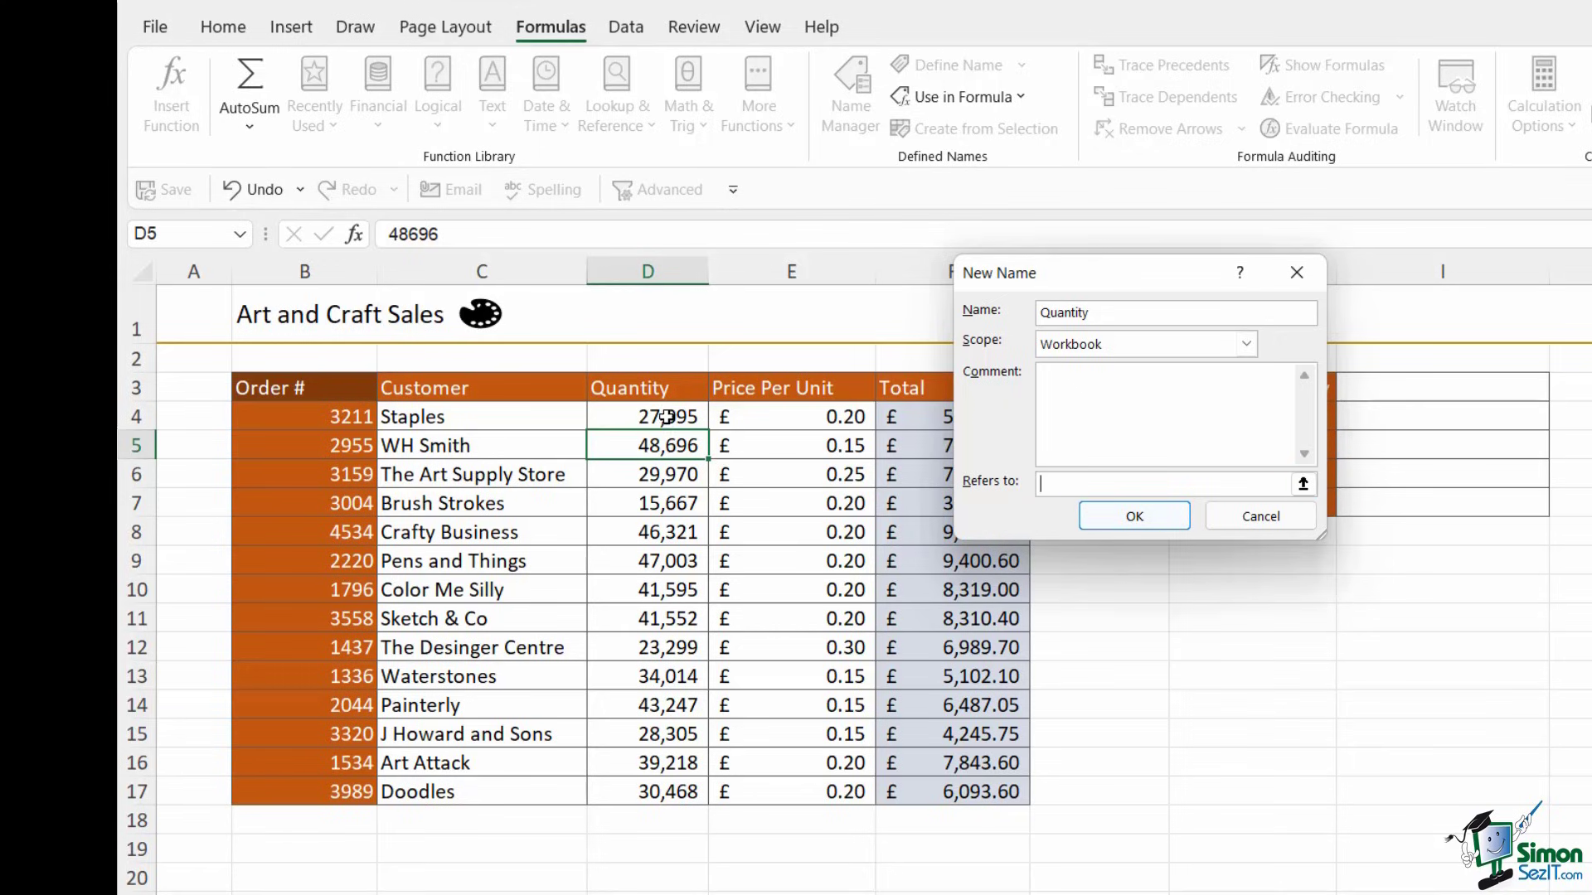
pyautogui.moveTo(668, 415); pyautogui.dragTo(665, 788)
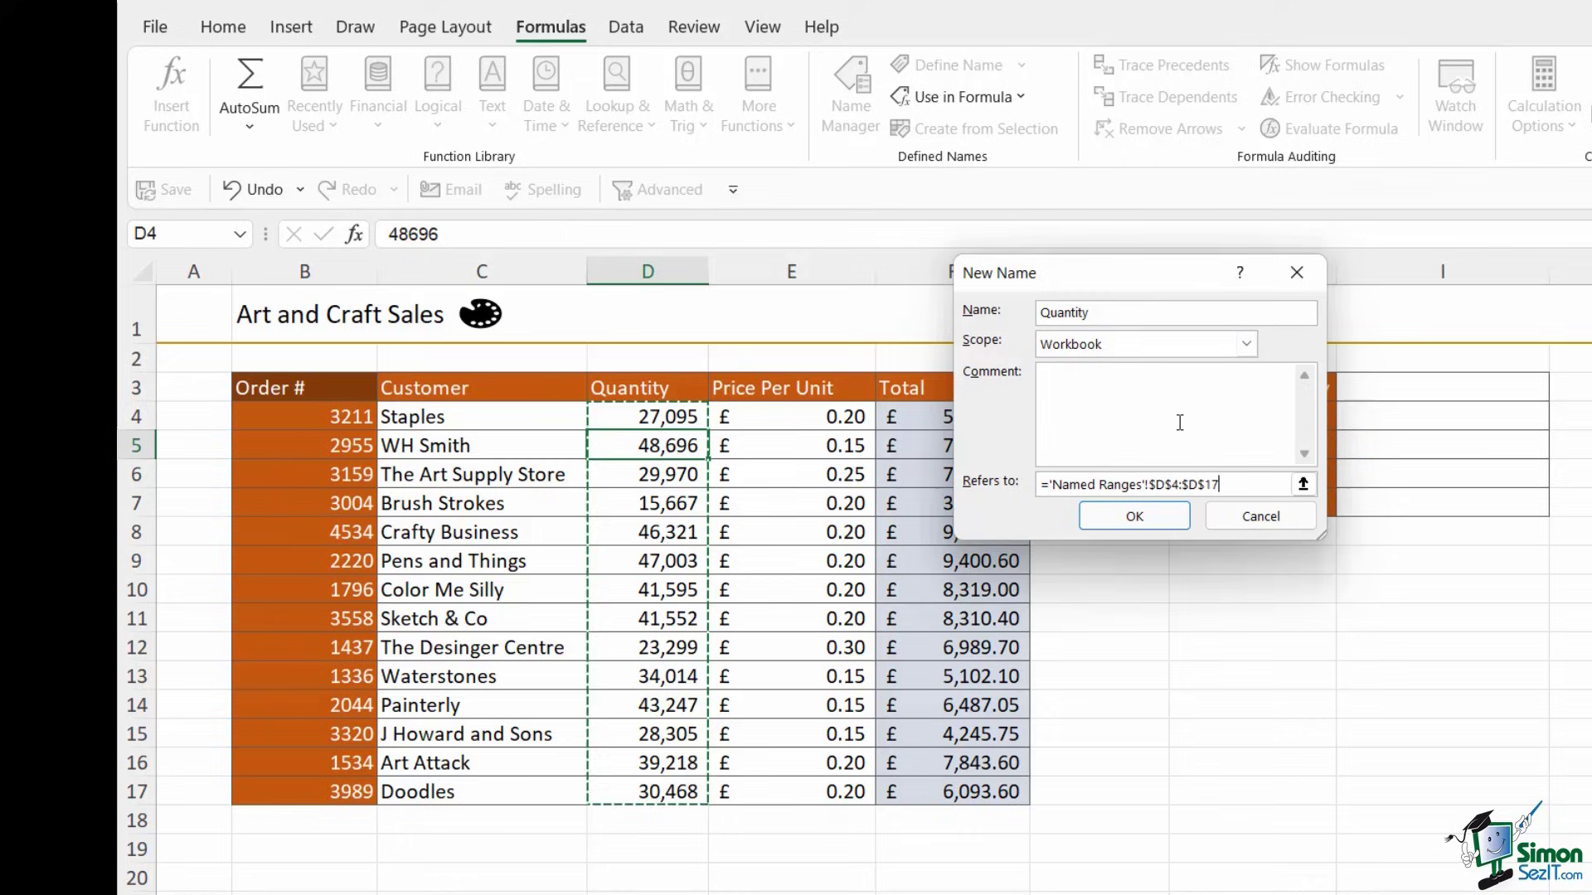
pyautogui.click(1155, 513)
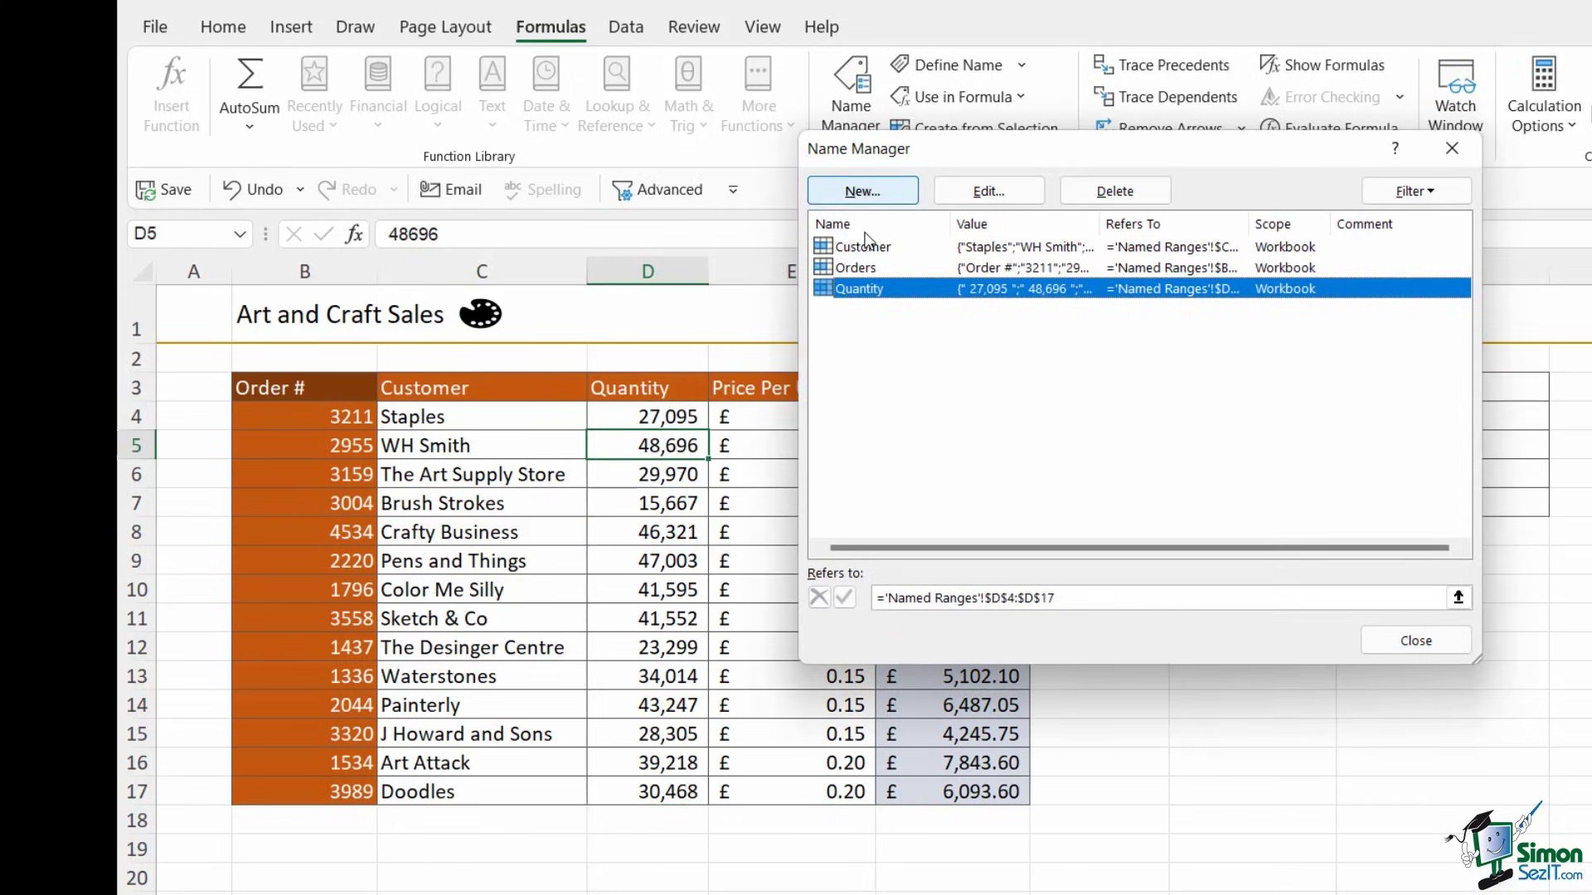
pyautogui.click(1417, 642)
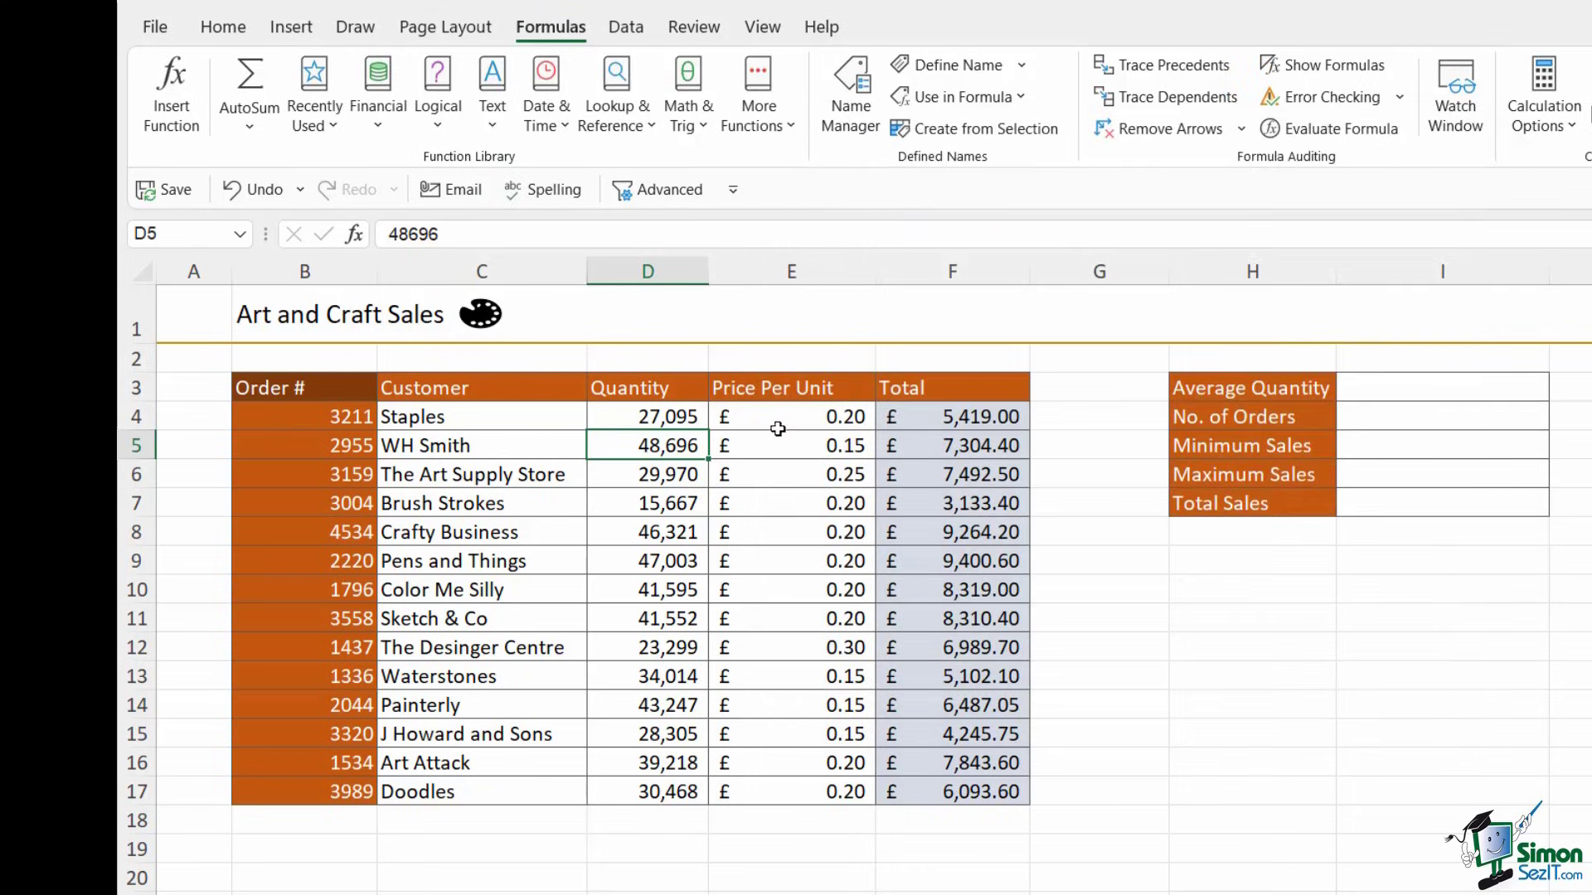
# Define the name Price_Per_Unit for the prices in E4:E17 and review the names list.
pyautogui.click(803, 427)
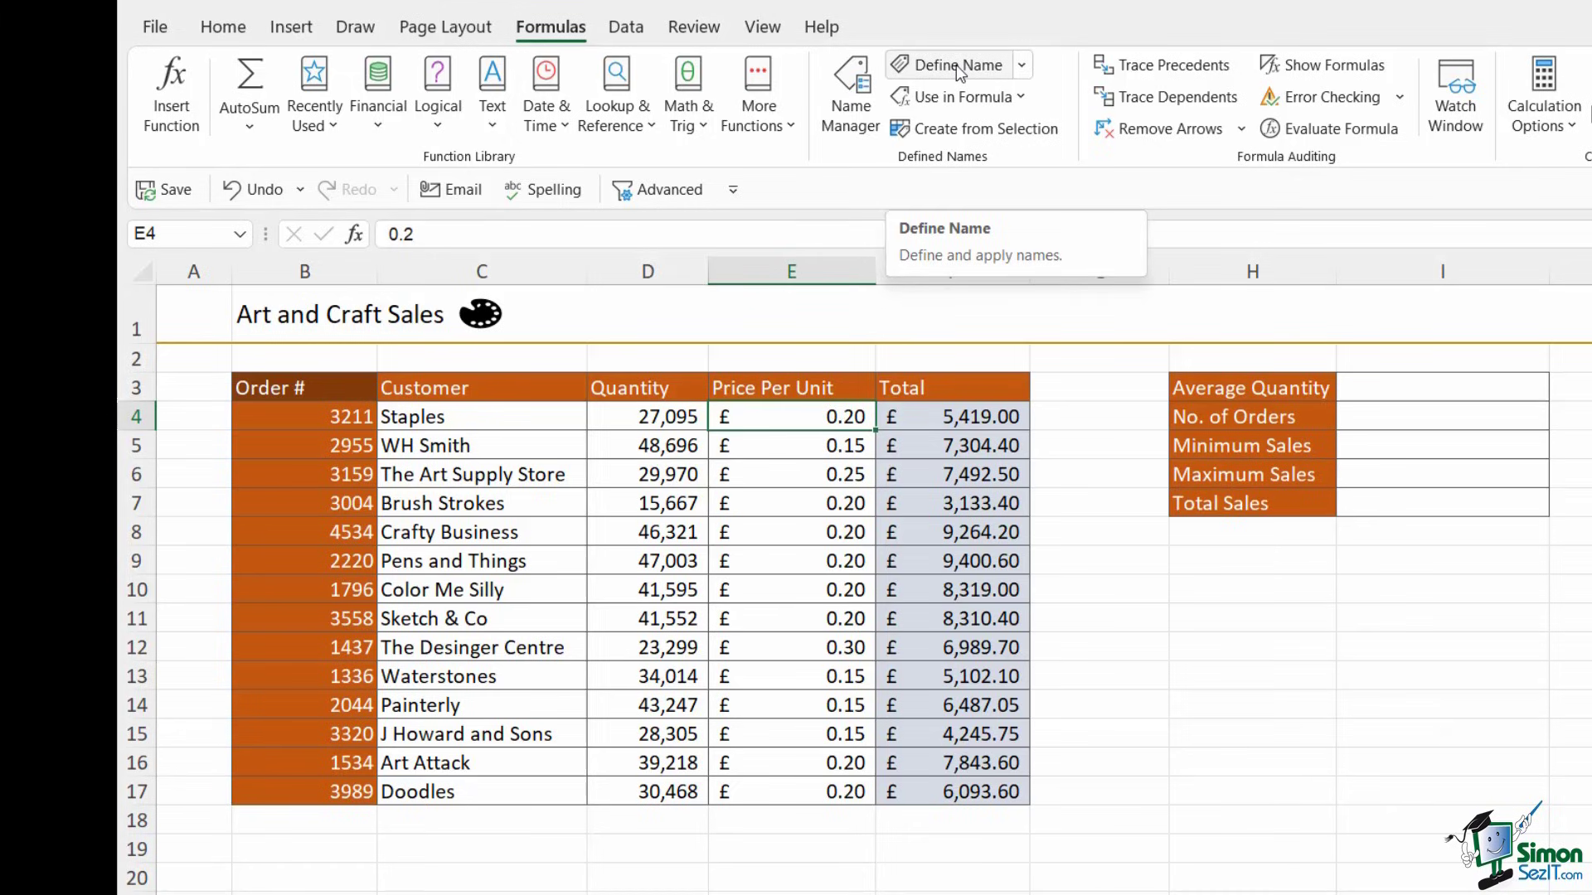
pyautogui.click(987, 66)
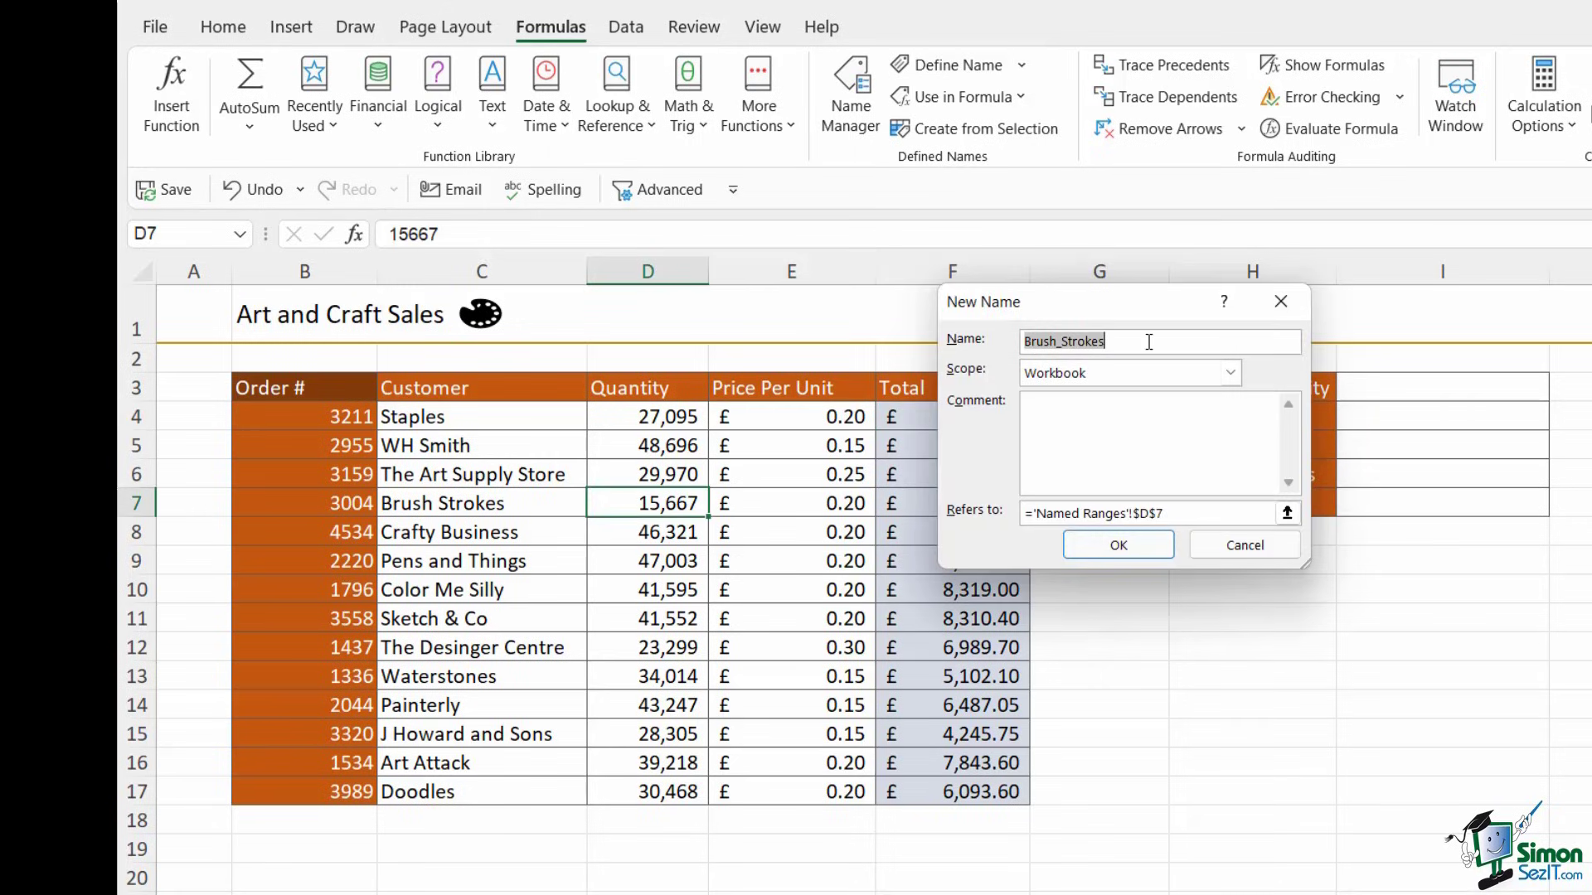
pyautogui.write('Price_')
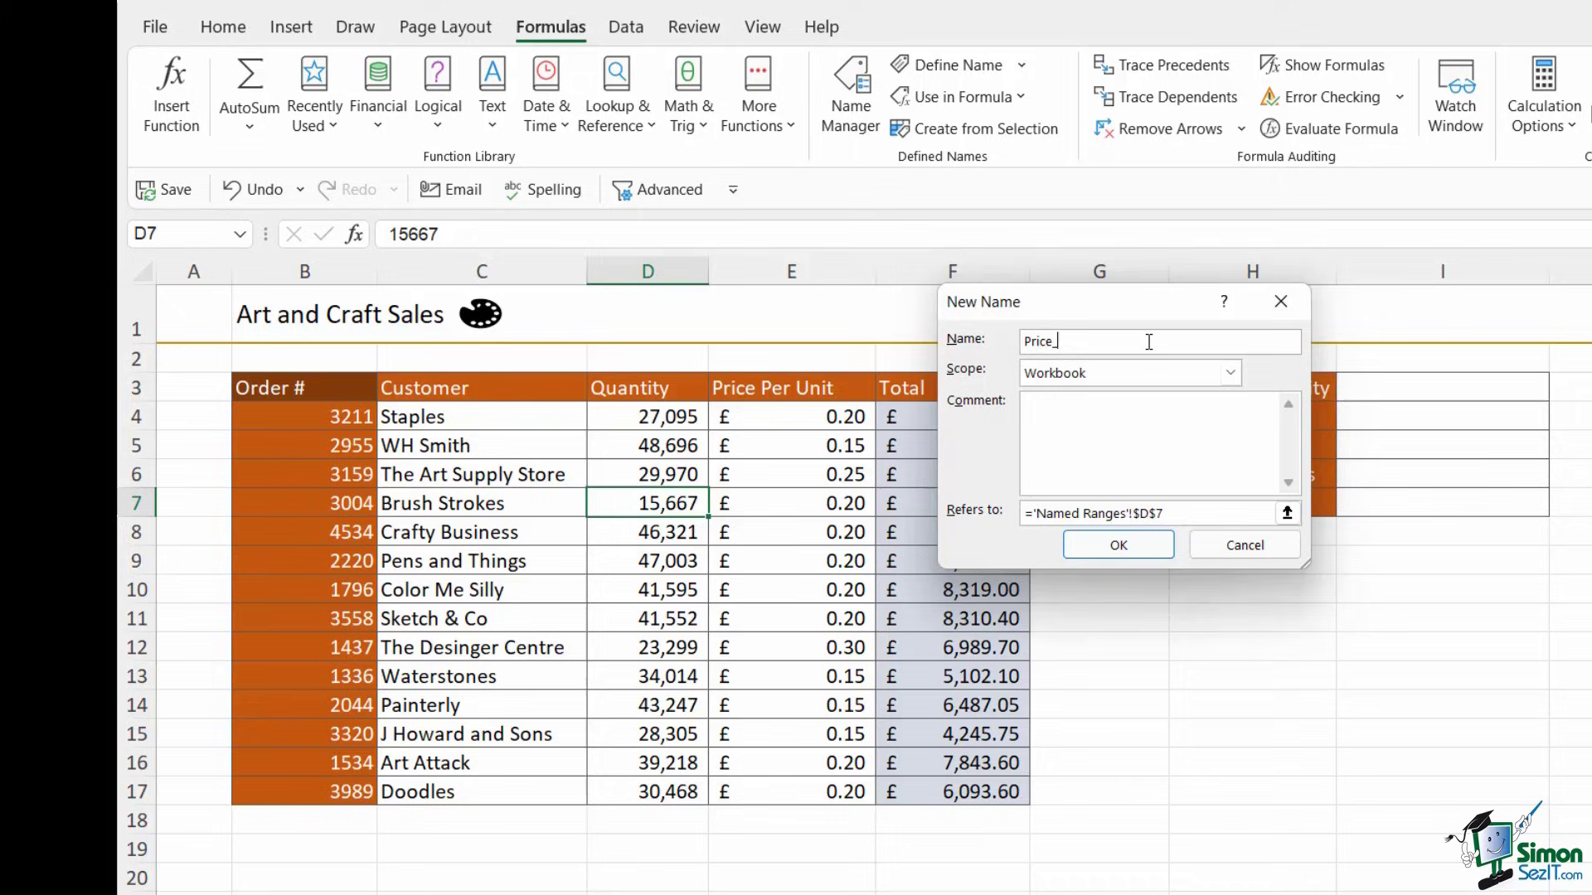
pyautogui.write('Per_Unit')
pyautogui.moveTo(1187, 514); pyautogui.dragTo(971, 484)
pyautogui.press('BackSpace')
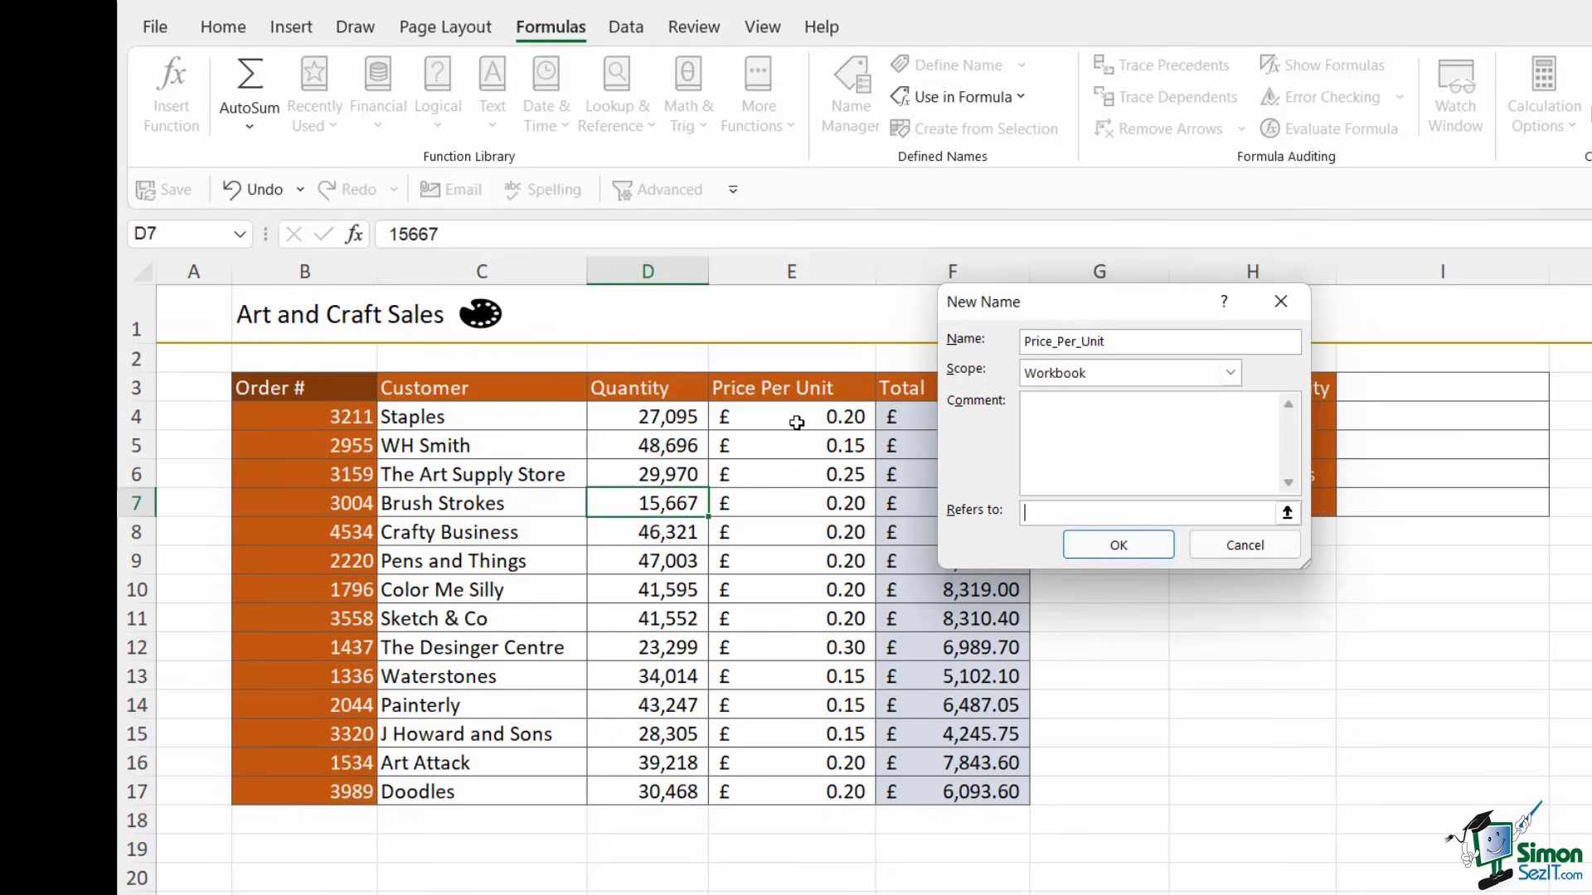
pyautogui.moveTo(796, 423); pyautogui.dragTo(797, 795)
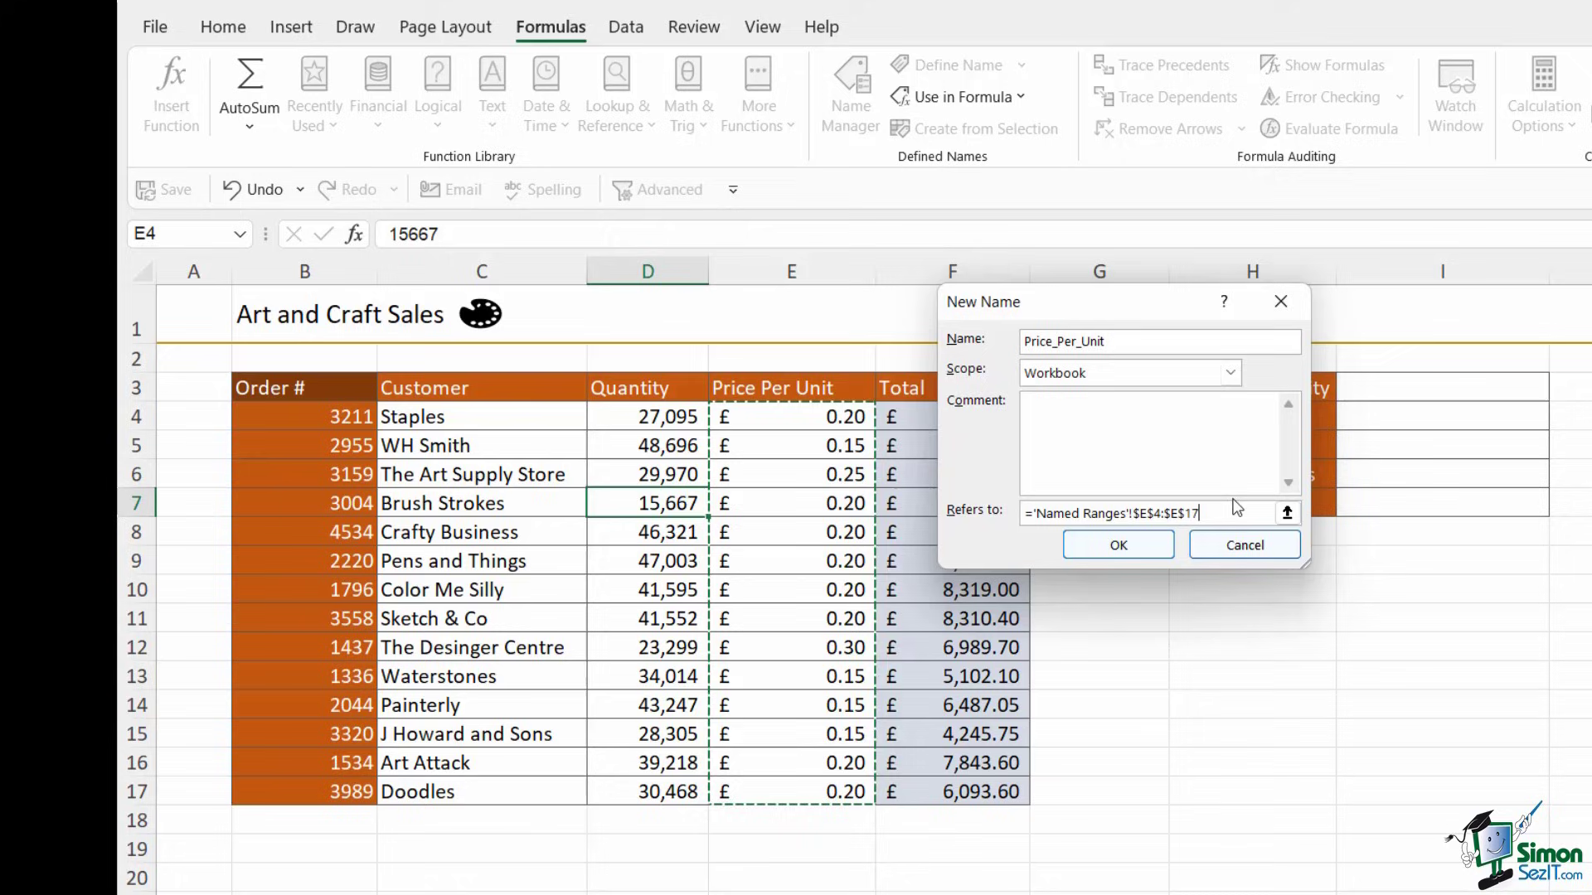
pyautogui.click(1124, 543)
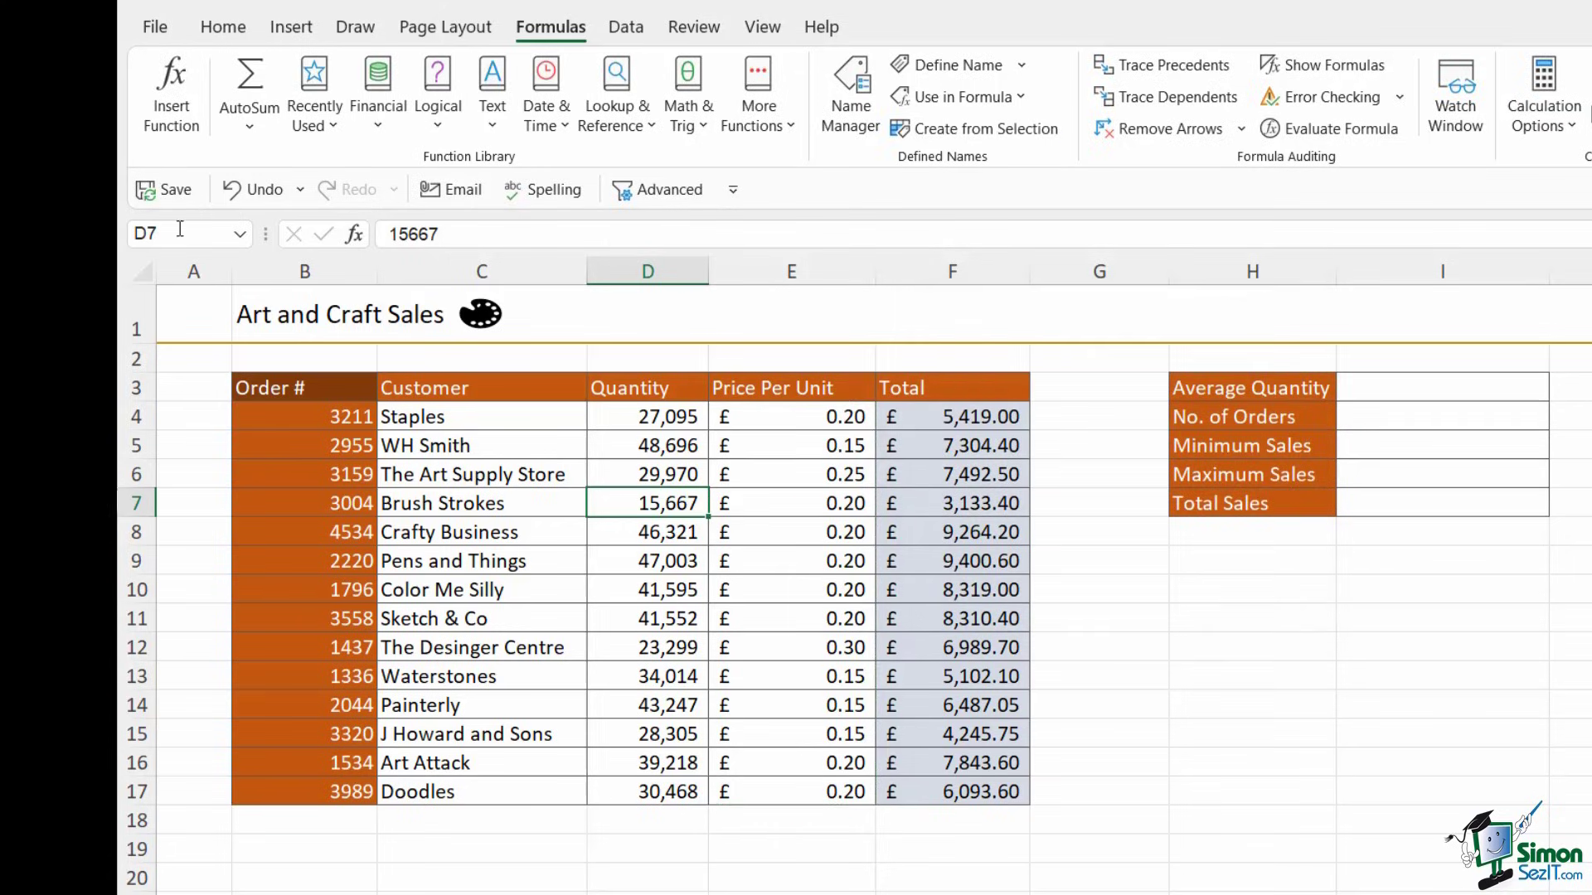
pyautogui.click(240, 234)
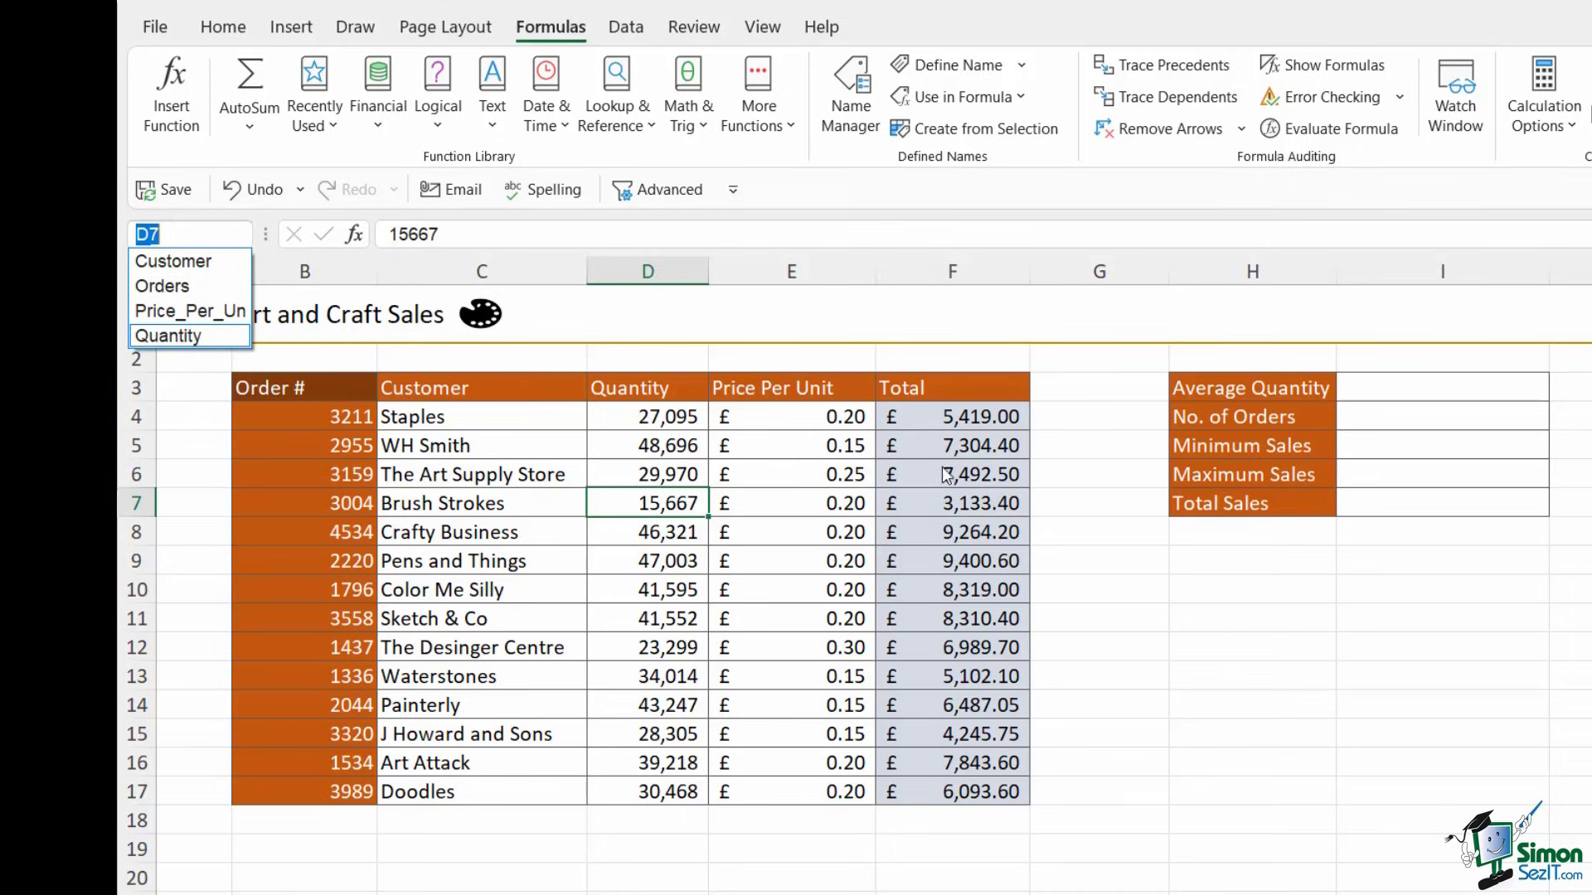
# Select F3:F17 and create the name Total from its top-row header.
pyautogui.press('Escape')
pyautogui.moveTo(943, 383); pyautogui.dragTo(943, 792)
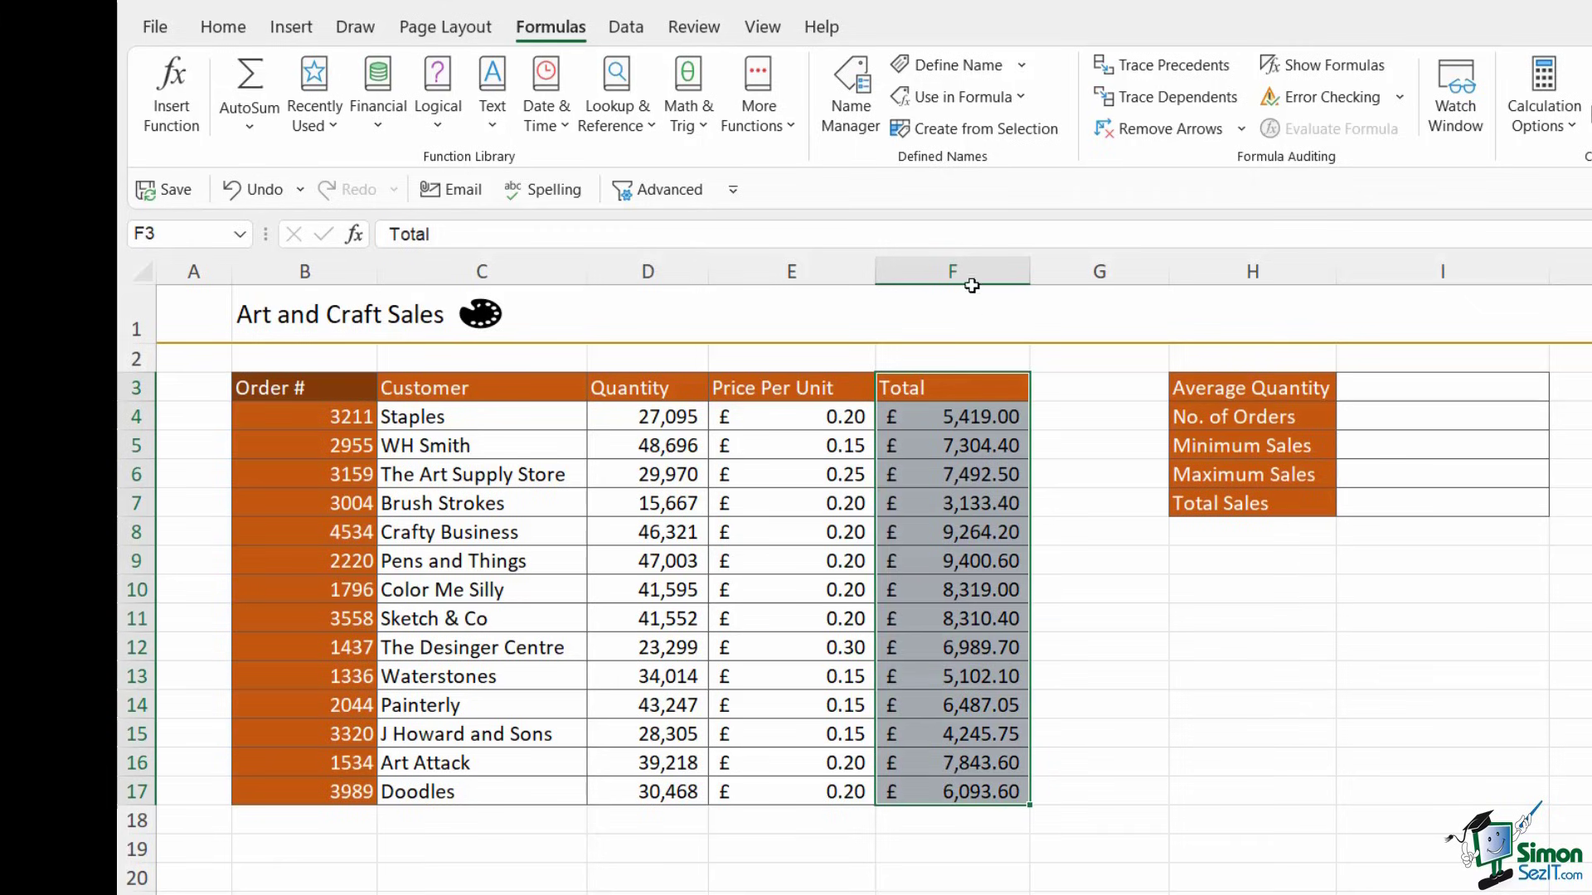
pyautogui.click(975, 131)
pyautogui.click(1078, 510)
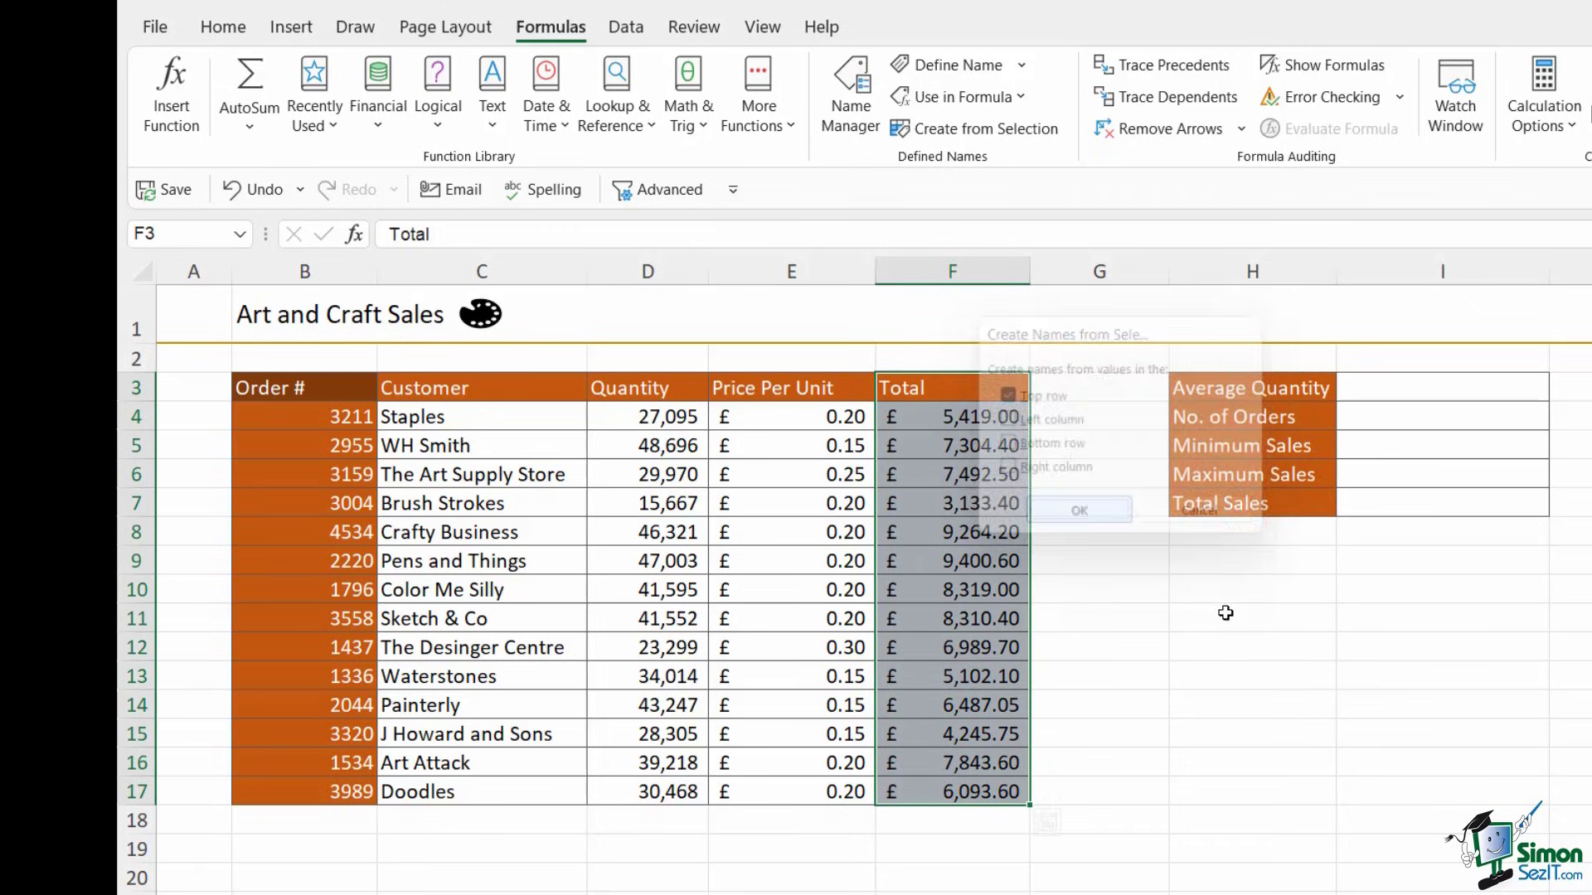
pyautogui.click(1105, 651)
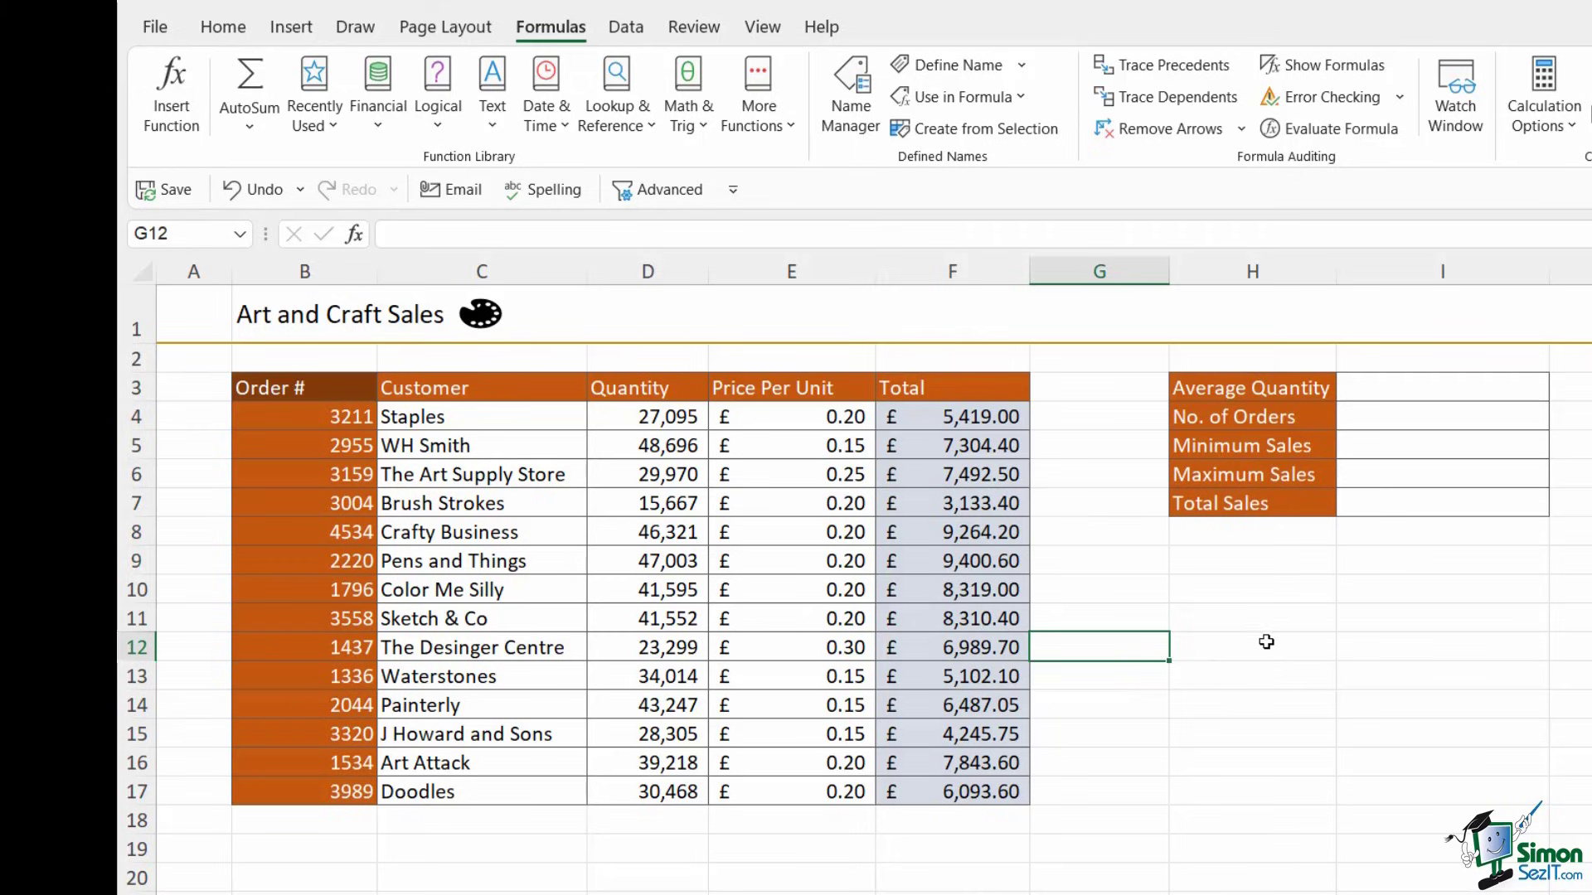